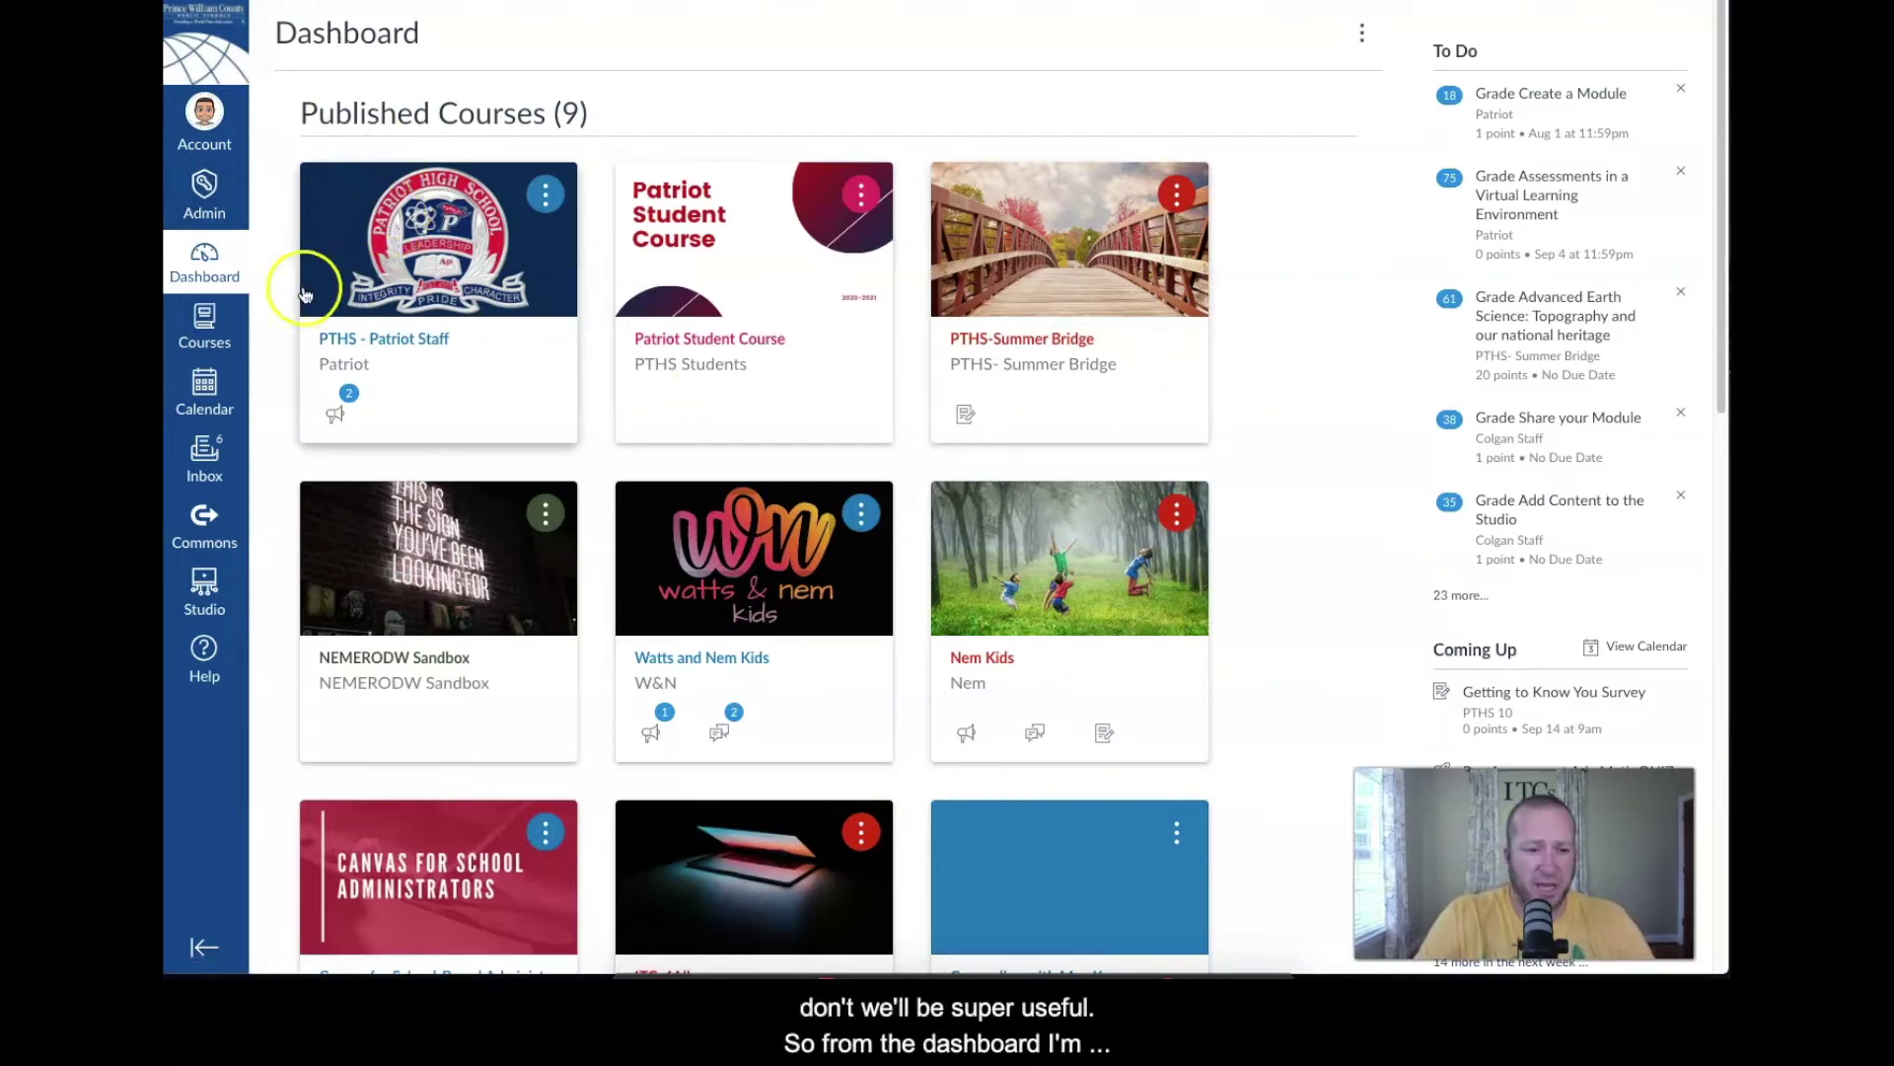
# - Open the Calendar and turn on the Nem Kids course calendar
pyautogui.click(202, 404)
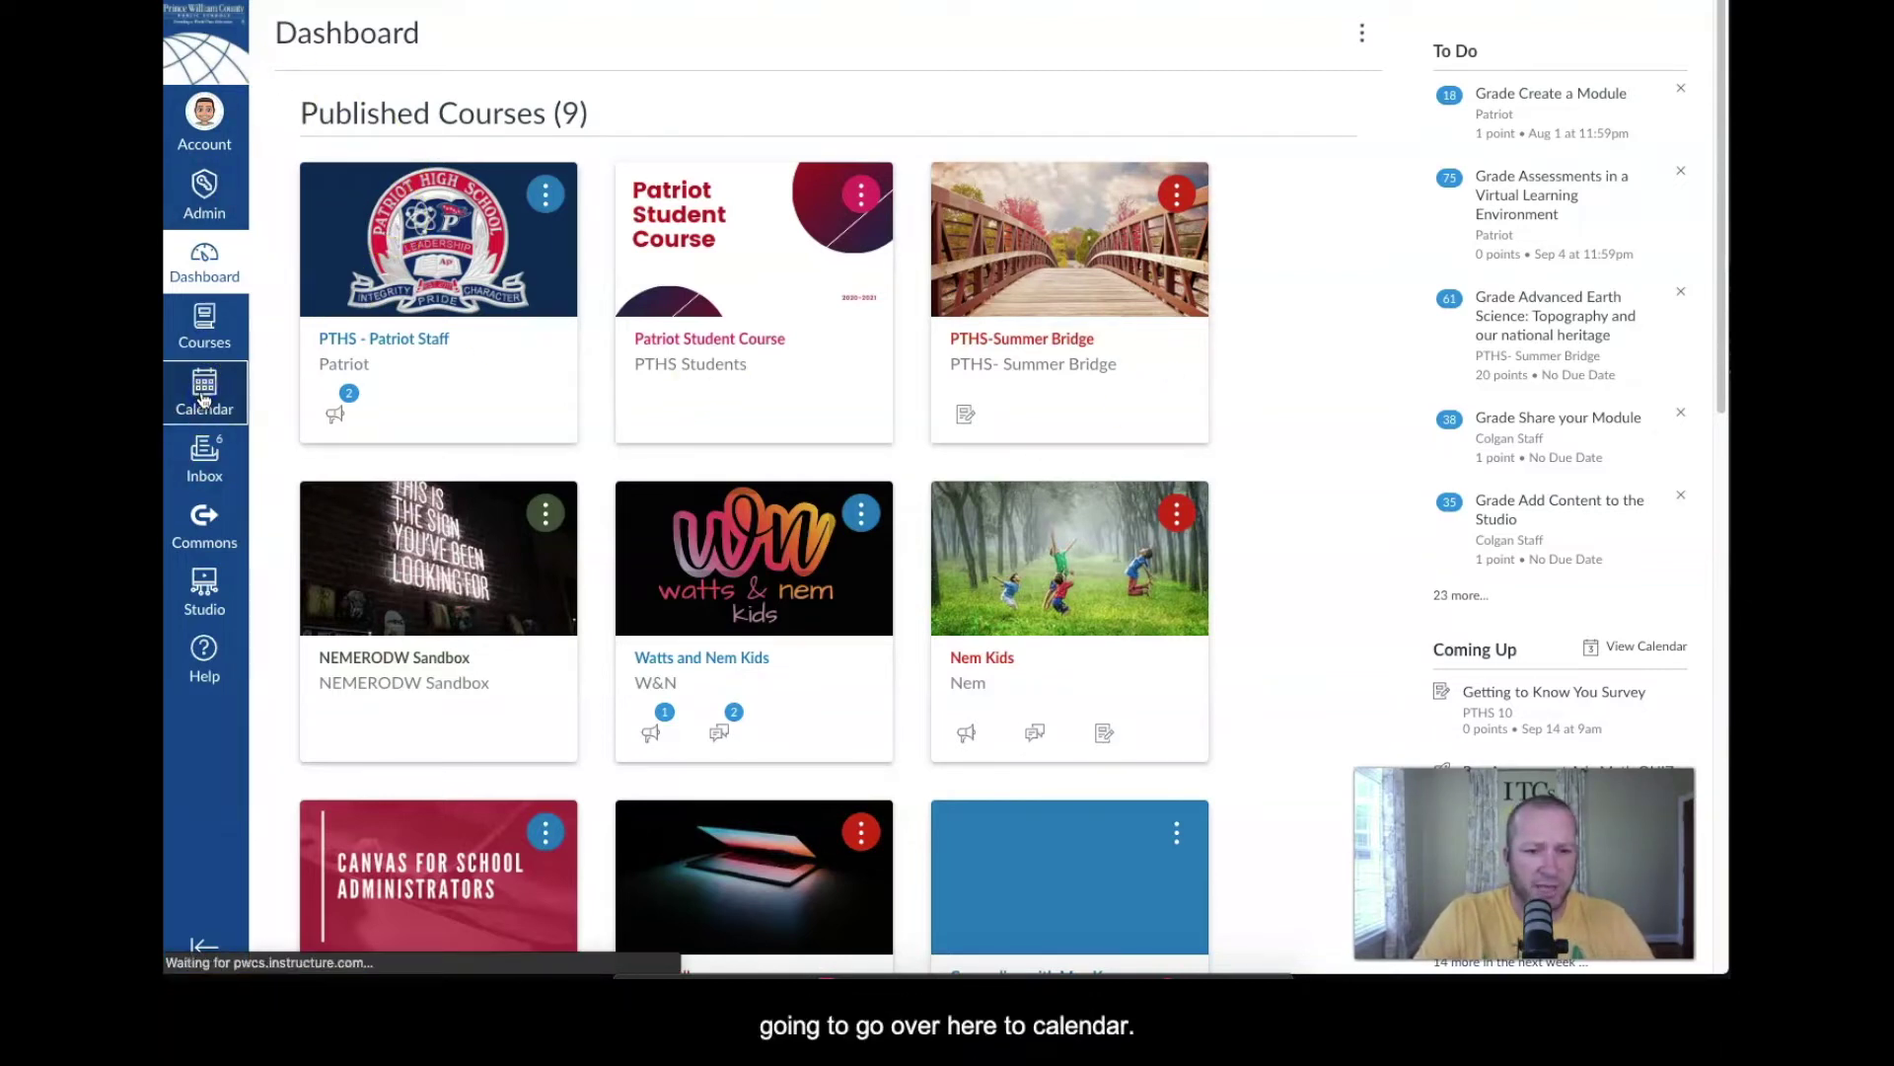
pyautogui.click(203, 398)
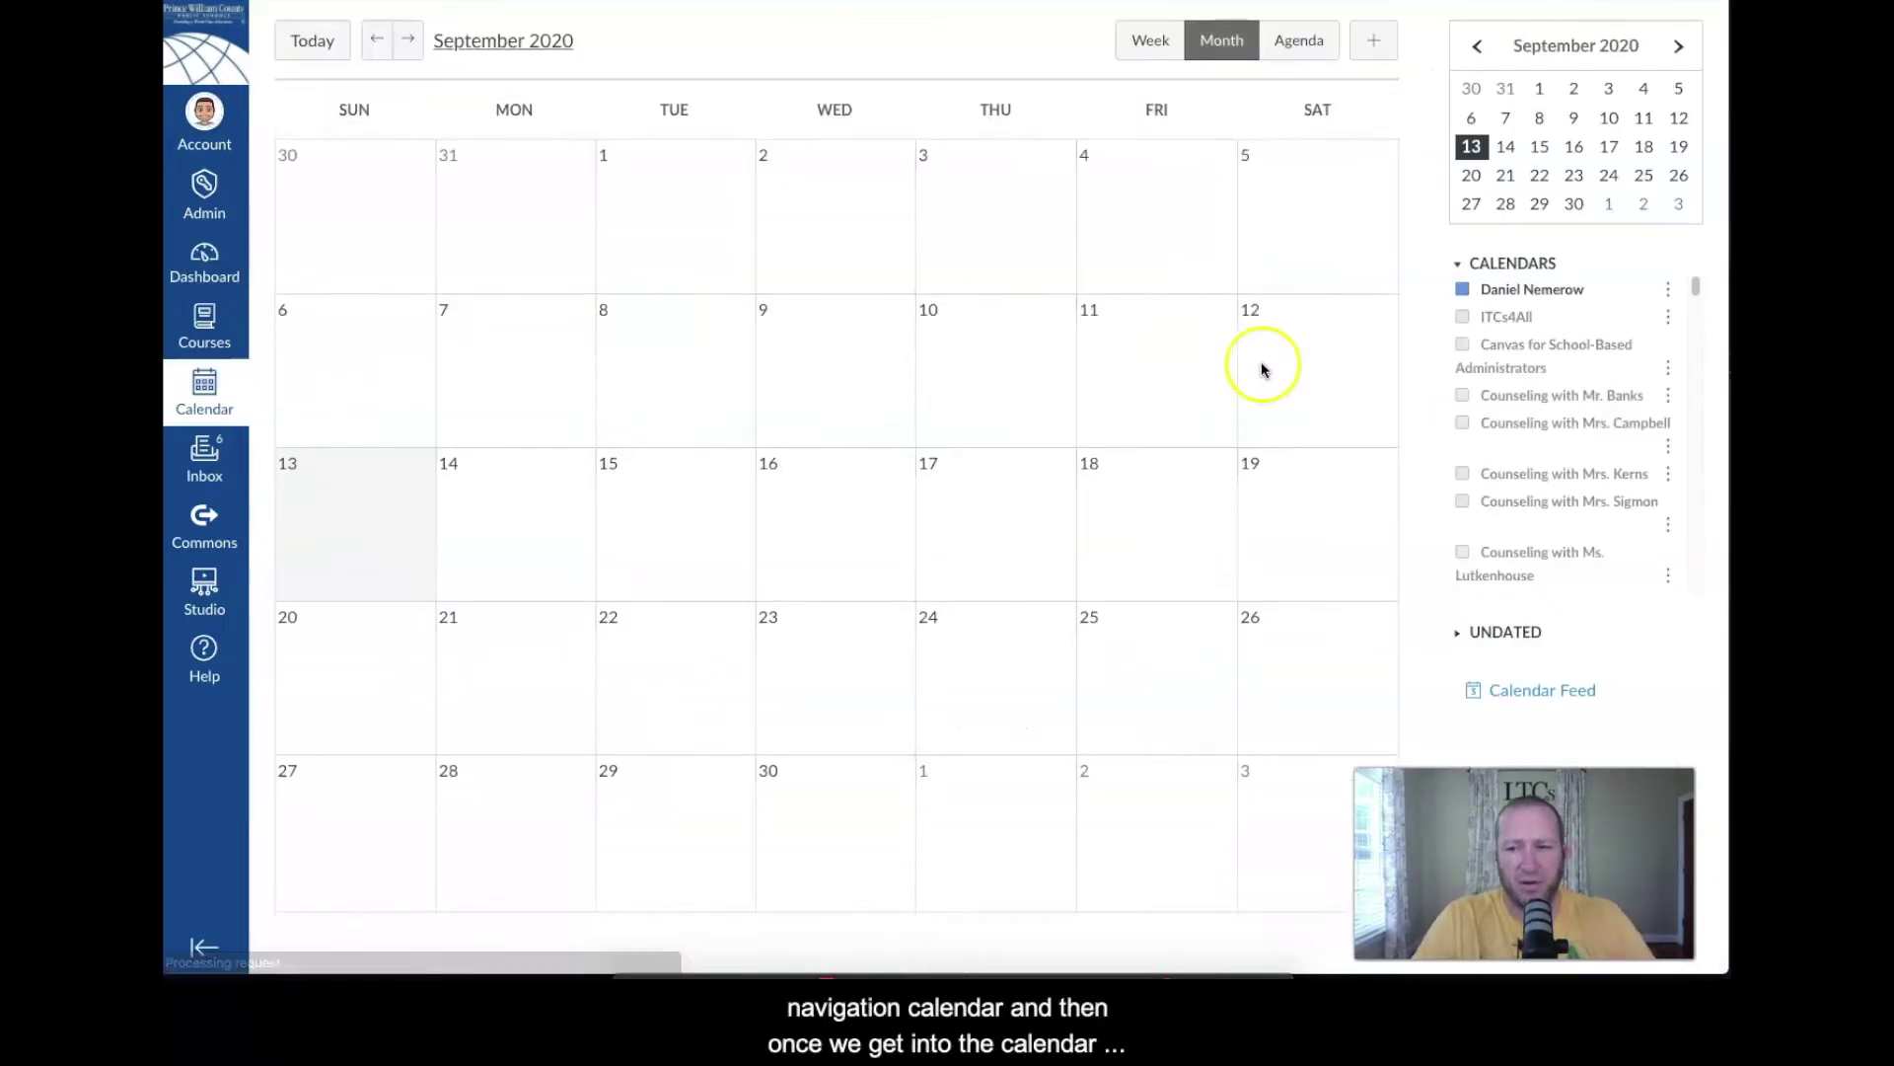
pyautogui.scroll(-3, 1524, 311)
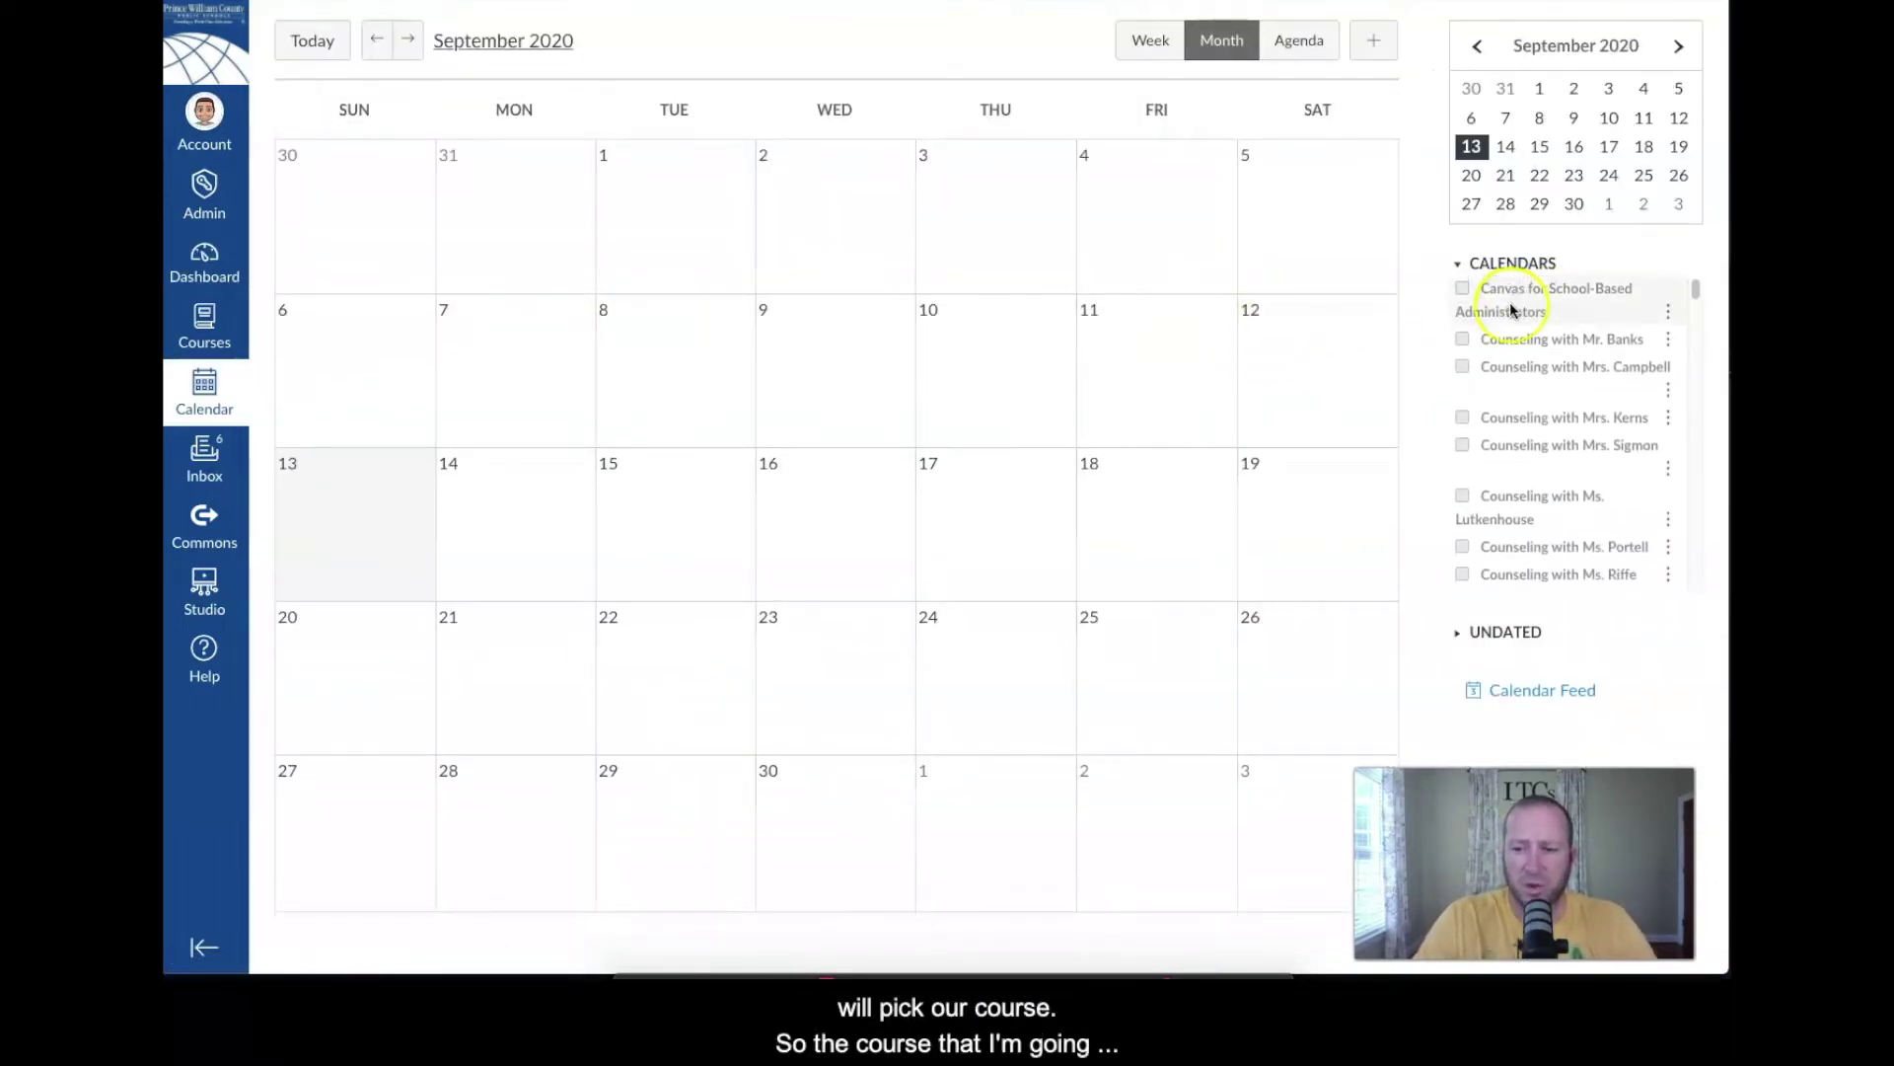
pyautogui.scroll(-2, 1510, 311)
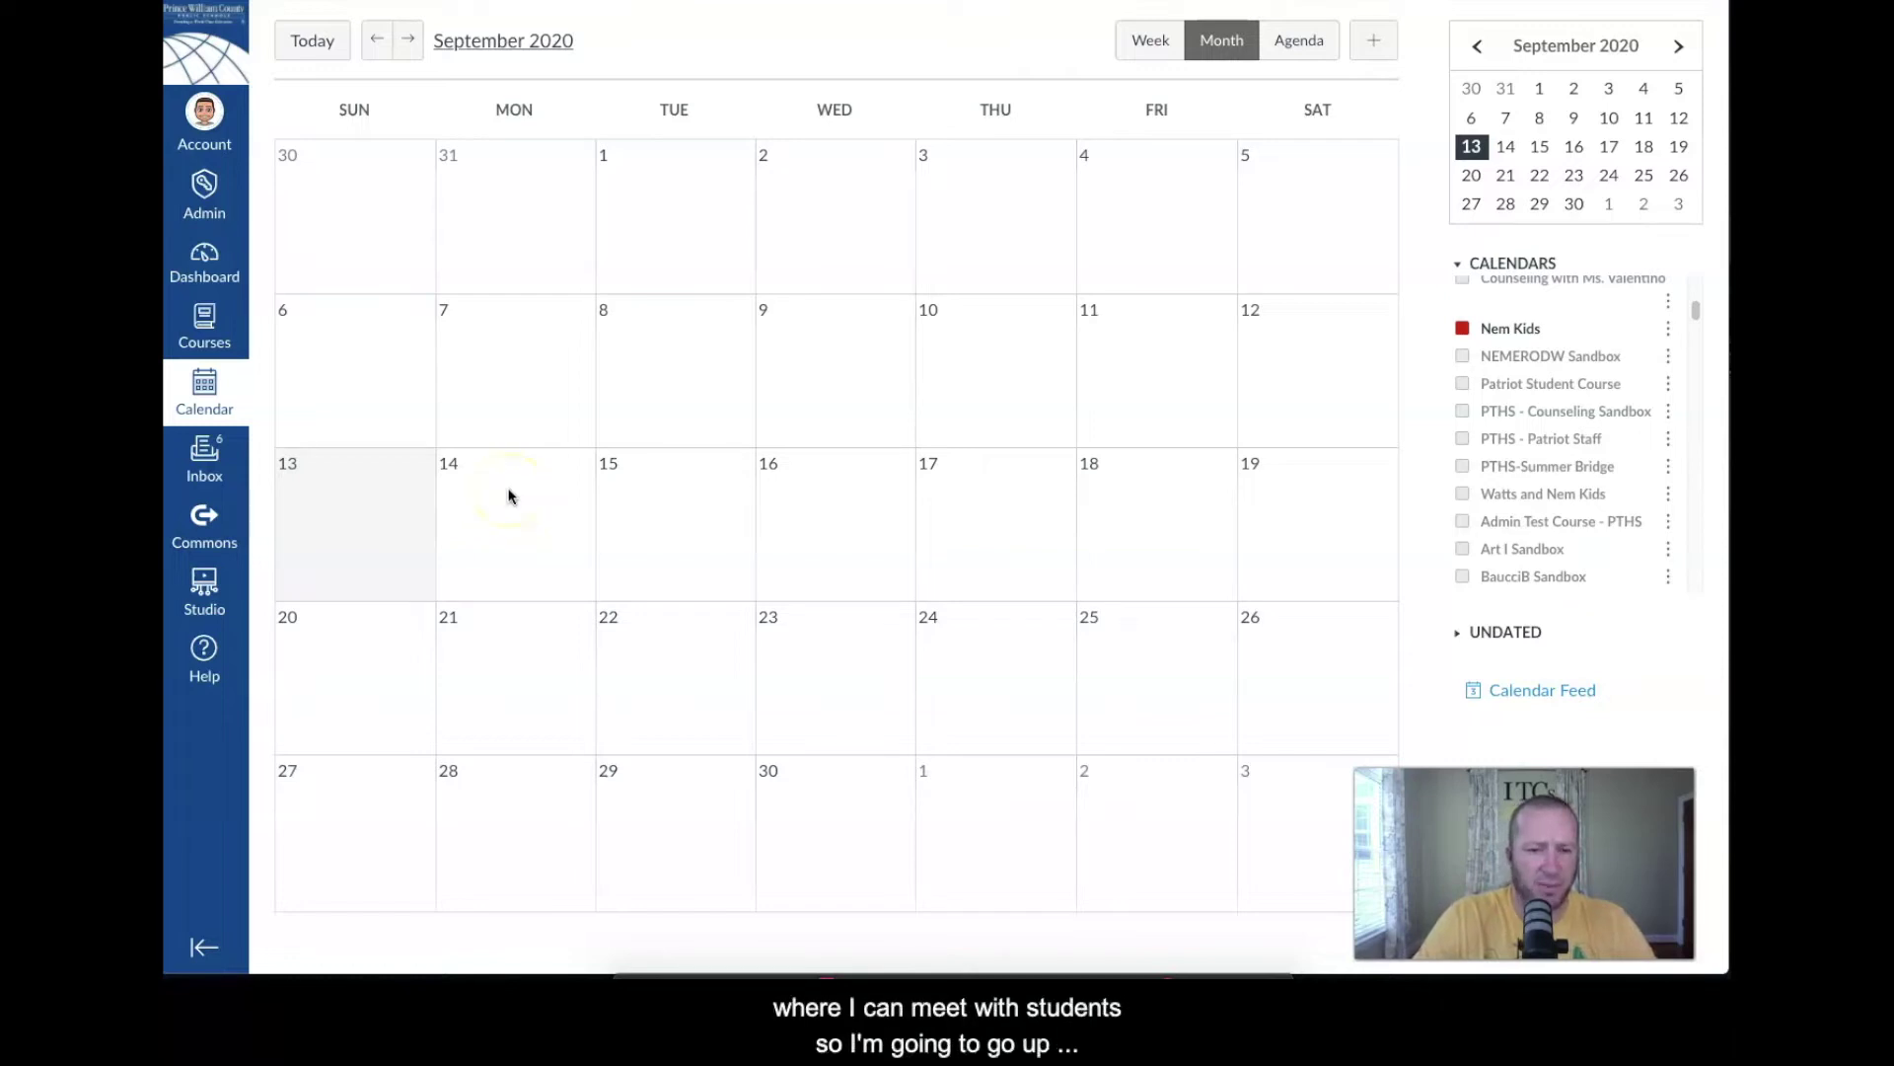
# - Start a new appointment group named "Office Hours with Dad" with the location Kitchen
pyautogui.click(1376, 42)
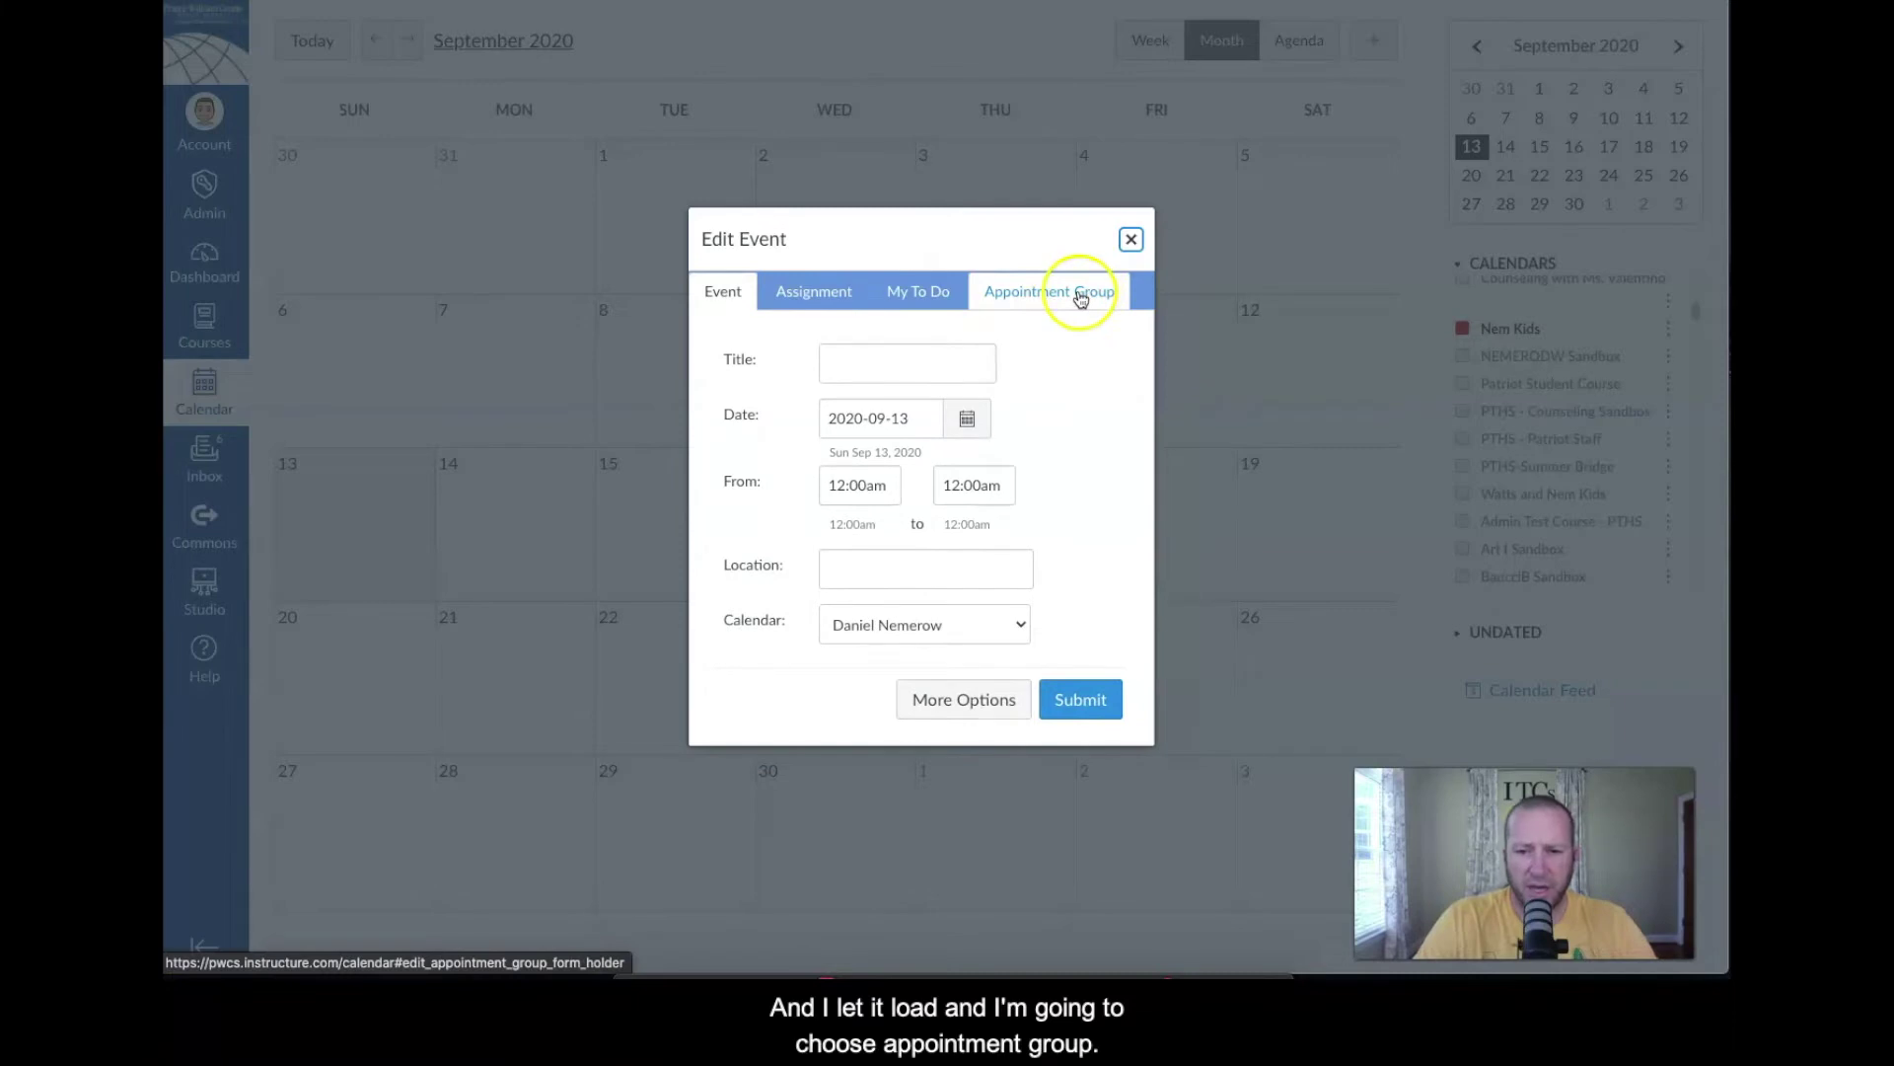
pyautogui.click(1085, 296)
pyautogui.click(805, 396)
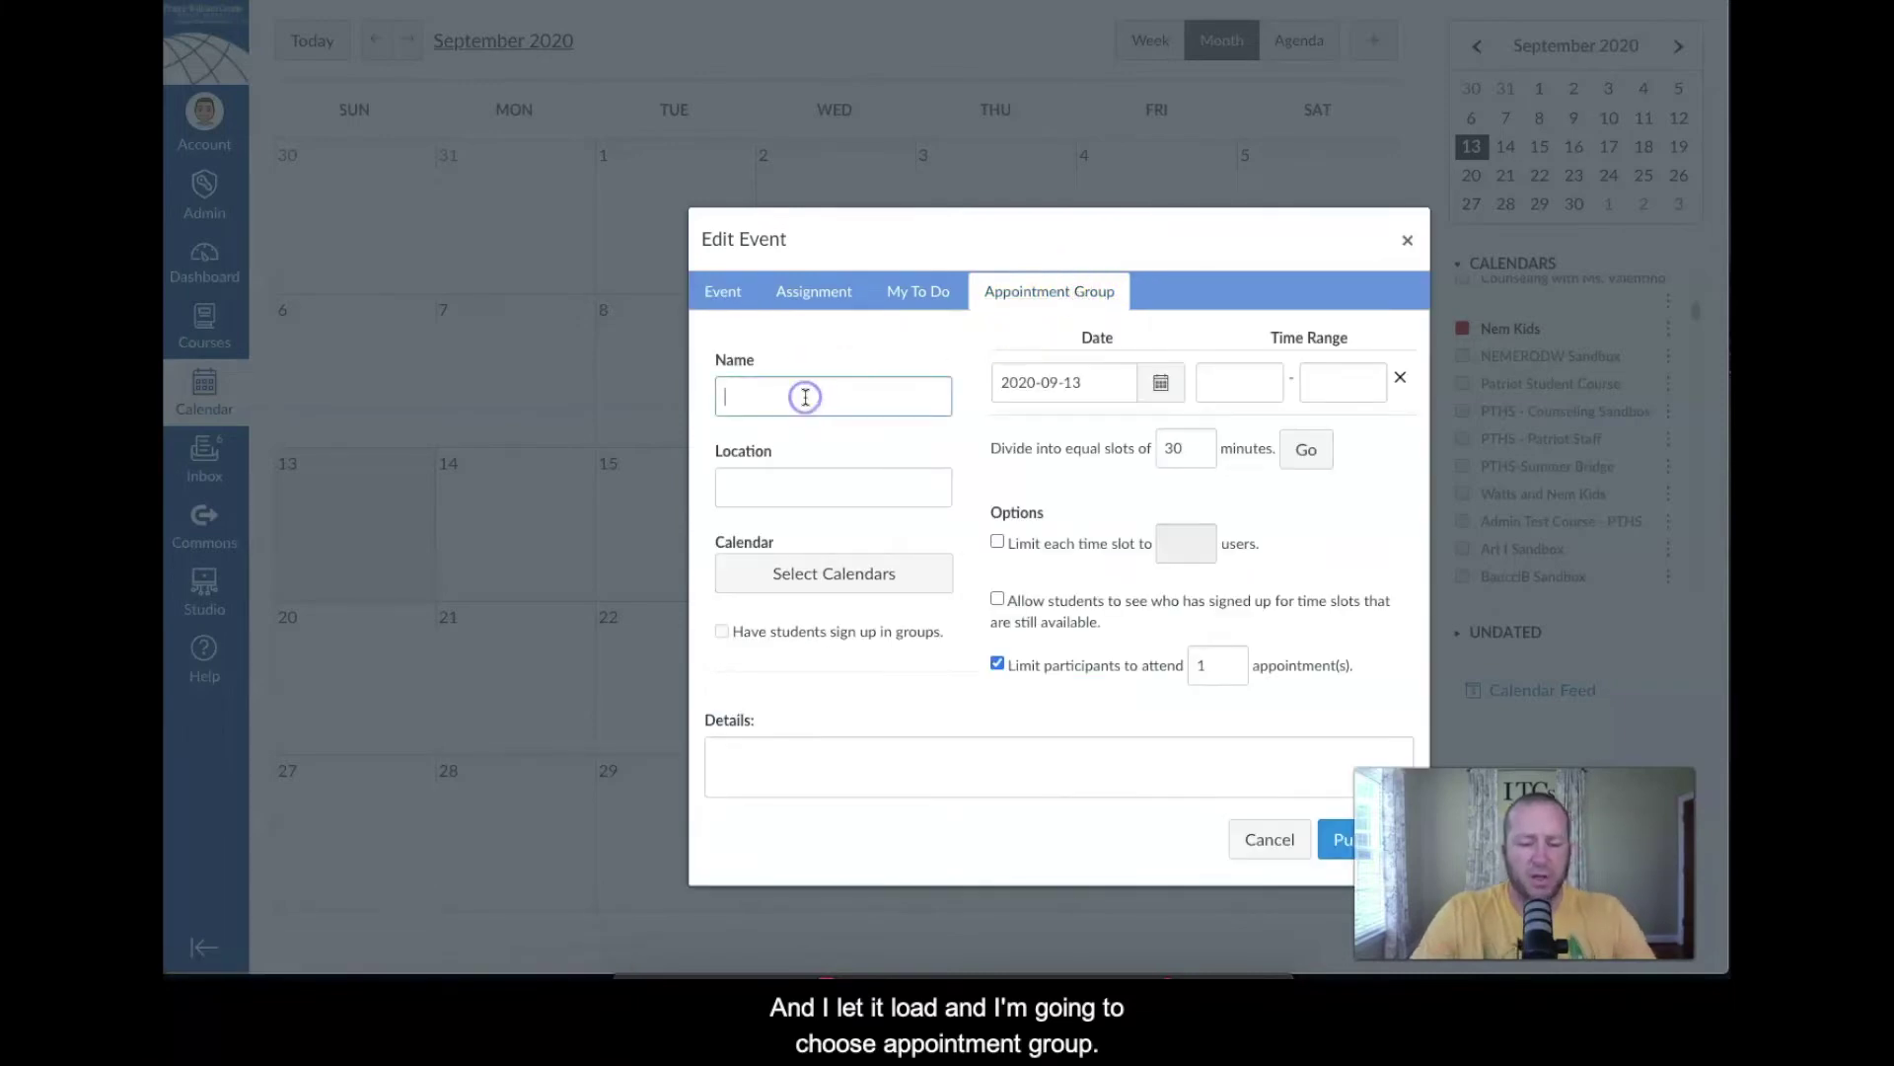
pyautogui.write('Office Hours wtih')
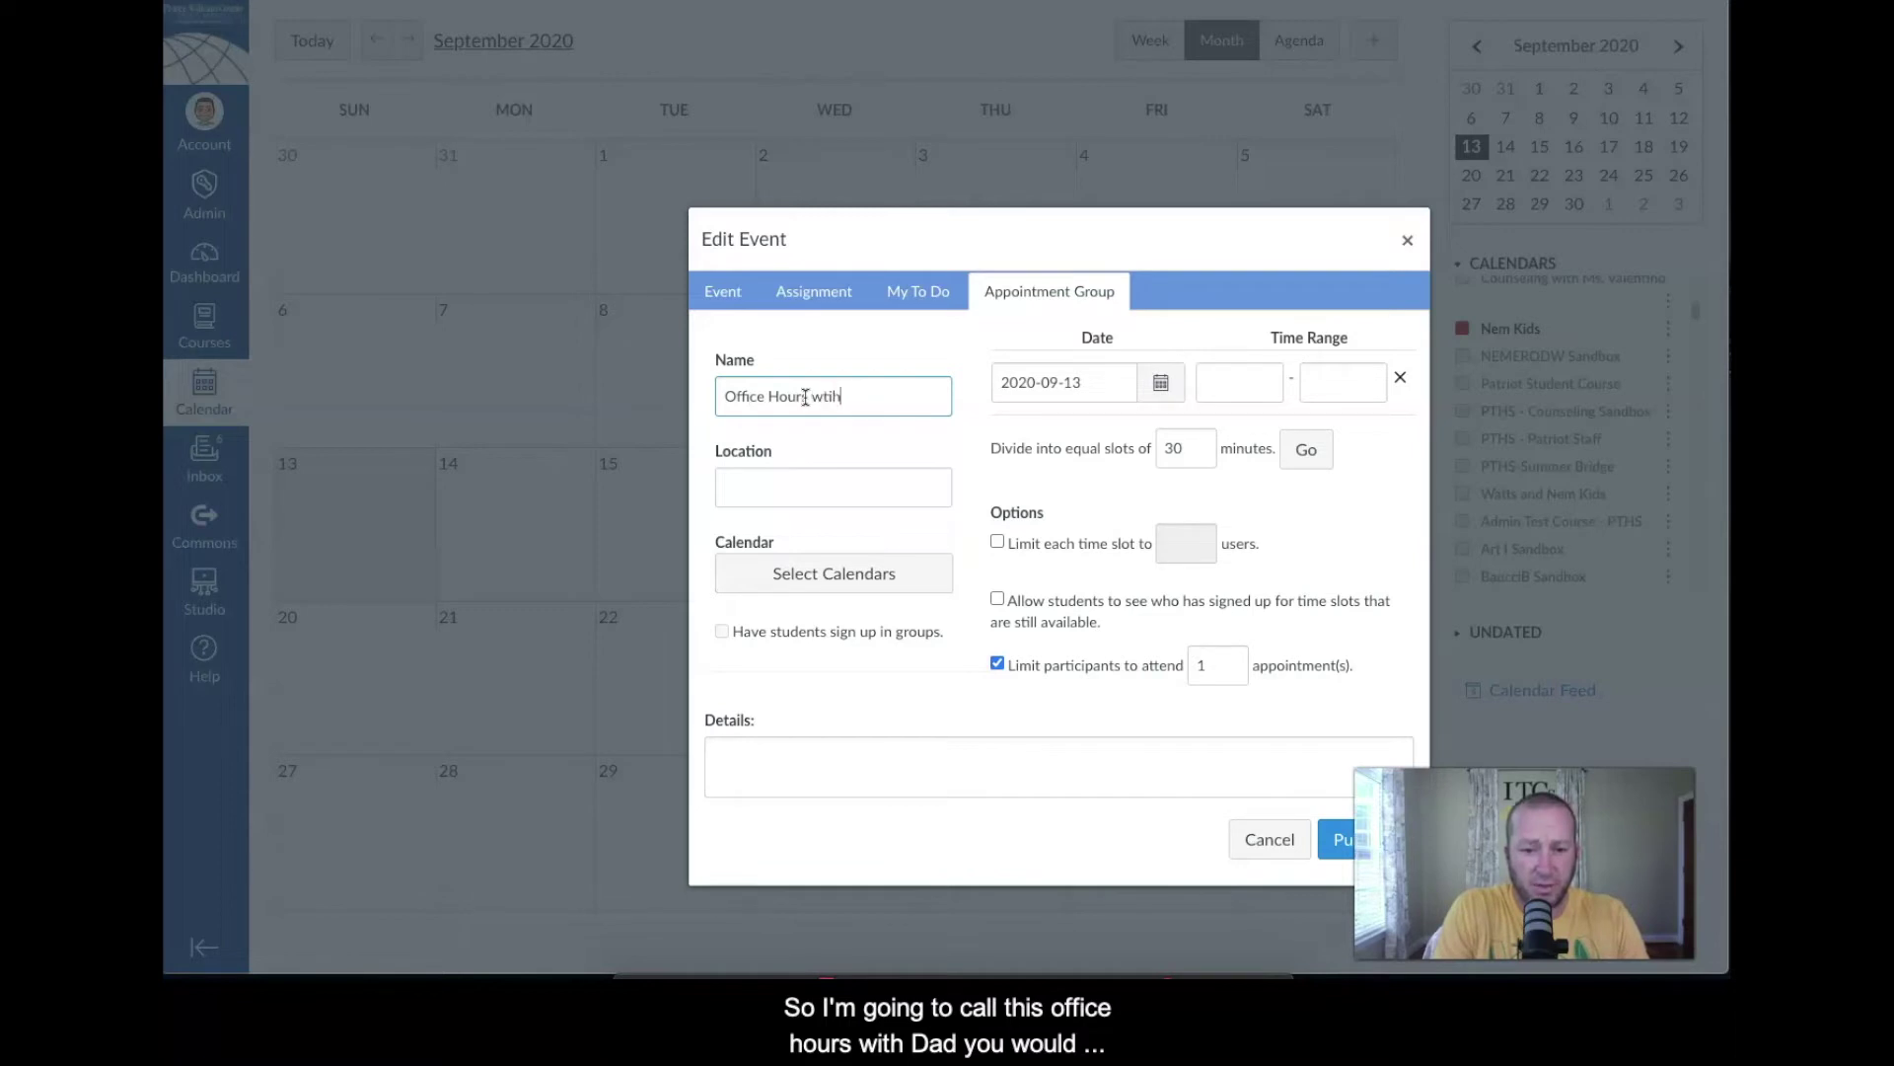
pyautogui.press('BackSpace')
pyautogui.press('BackSpace')
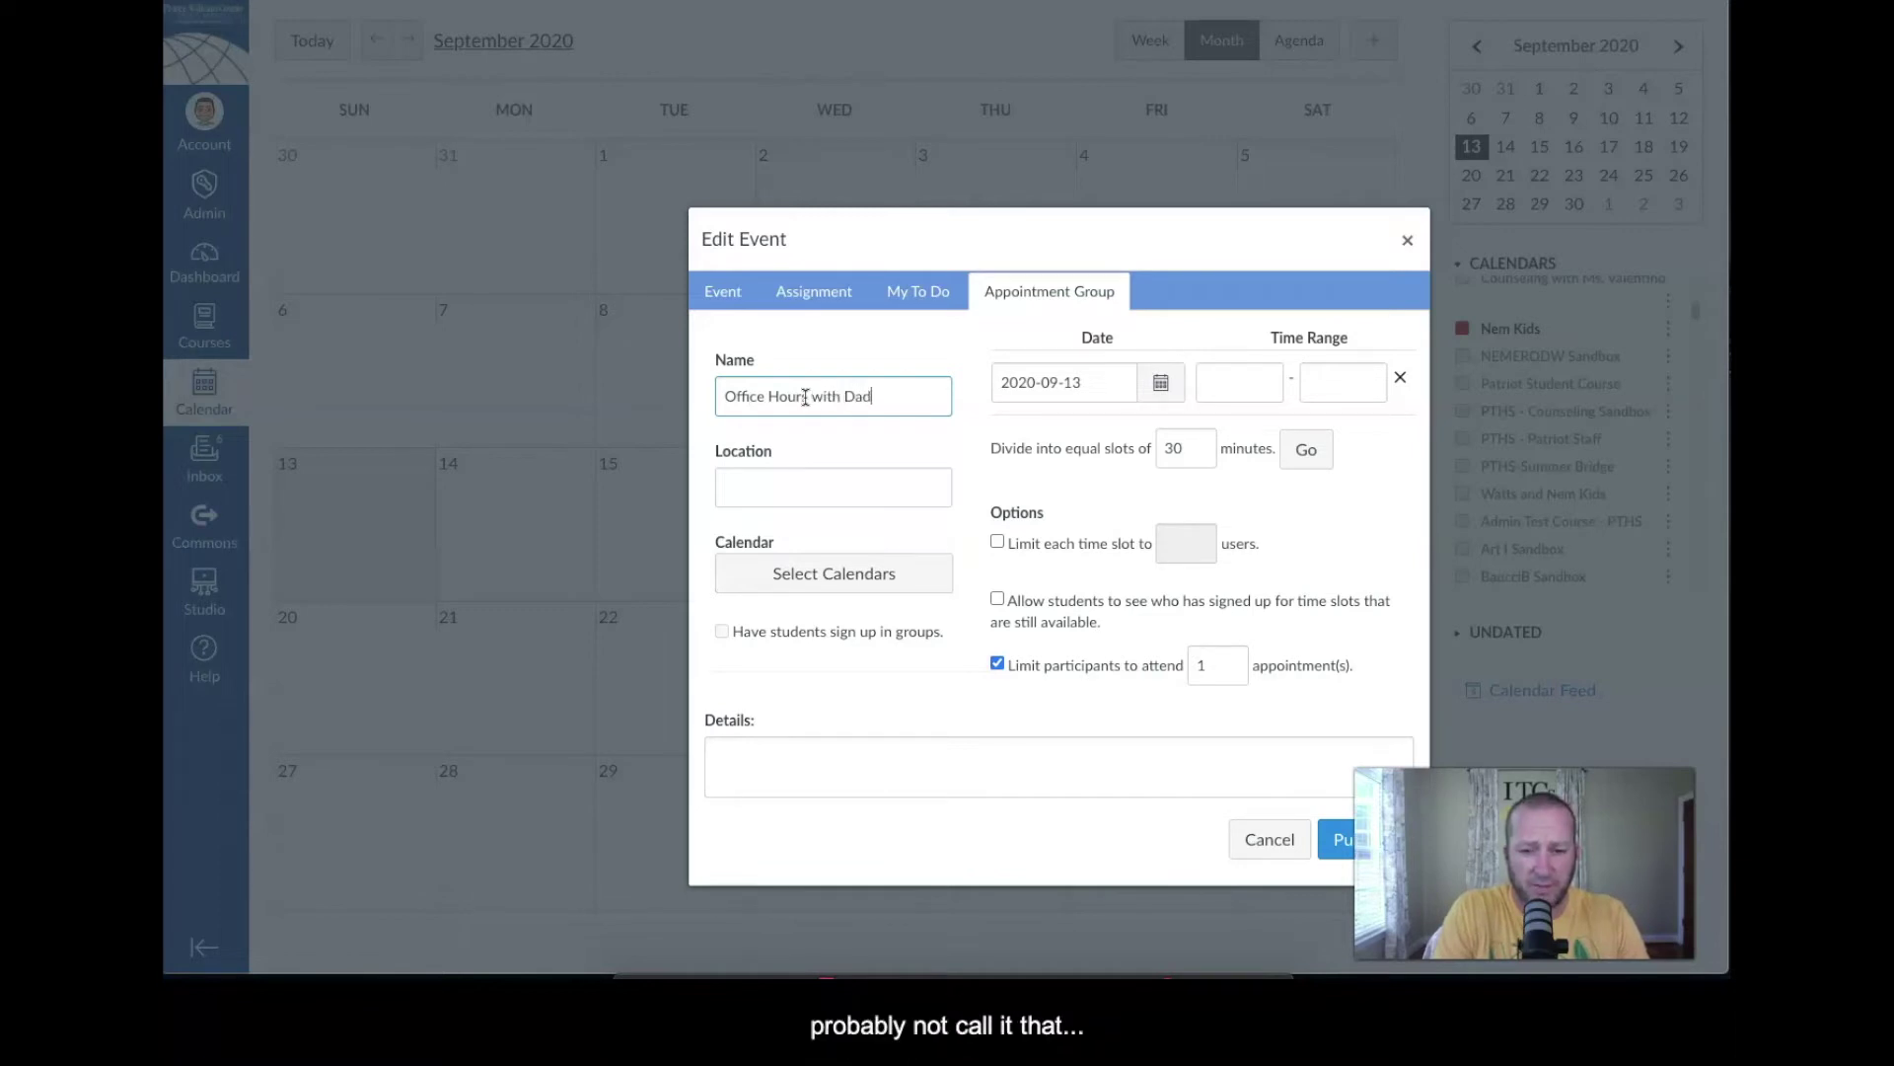
pyautogui.click(796, 490)
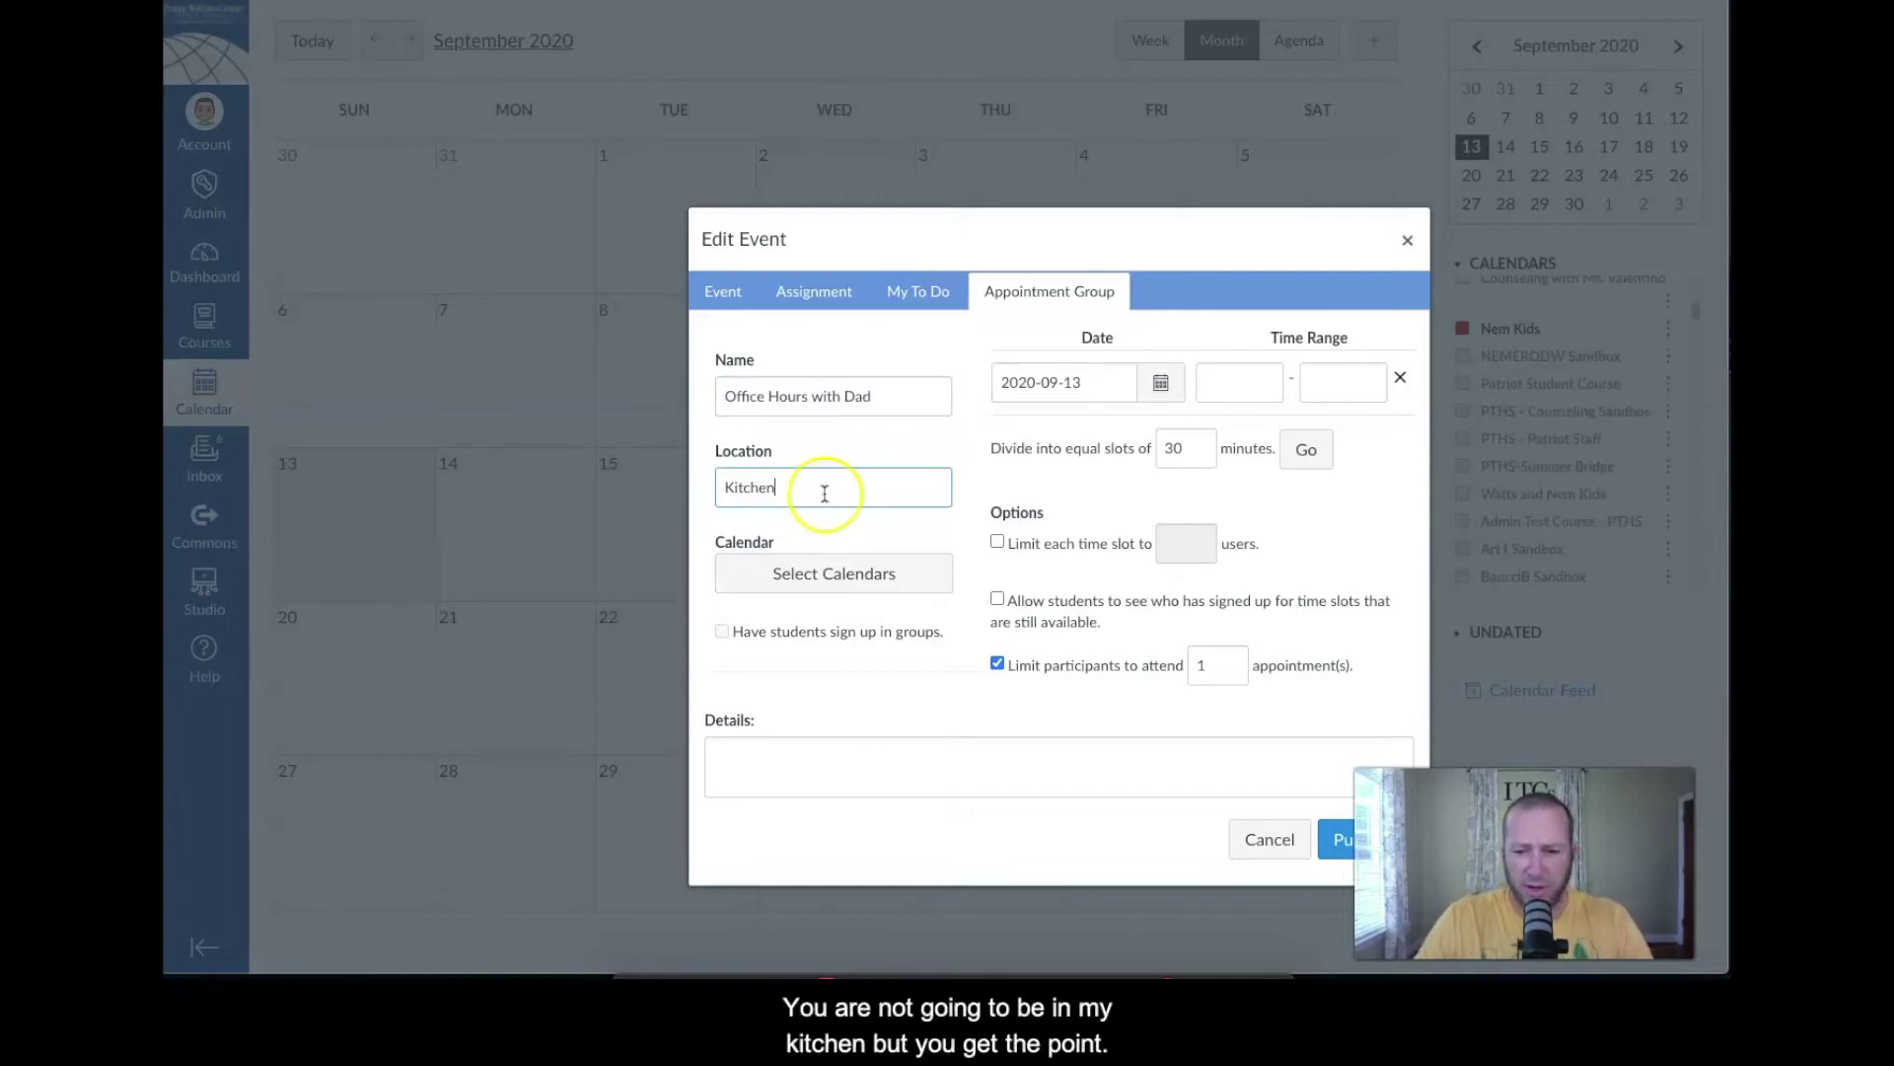
# - Set the appointment date to September 14, 2020 and the time range to 8:00am to 11:30am
pyautogui.click(1161, 383)
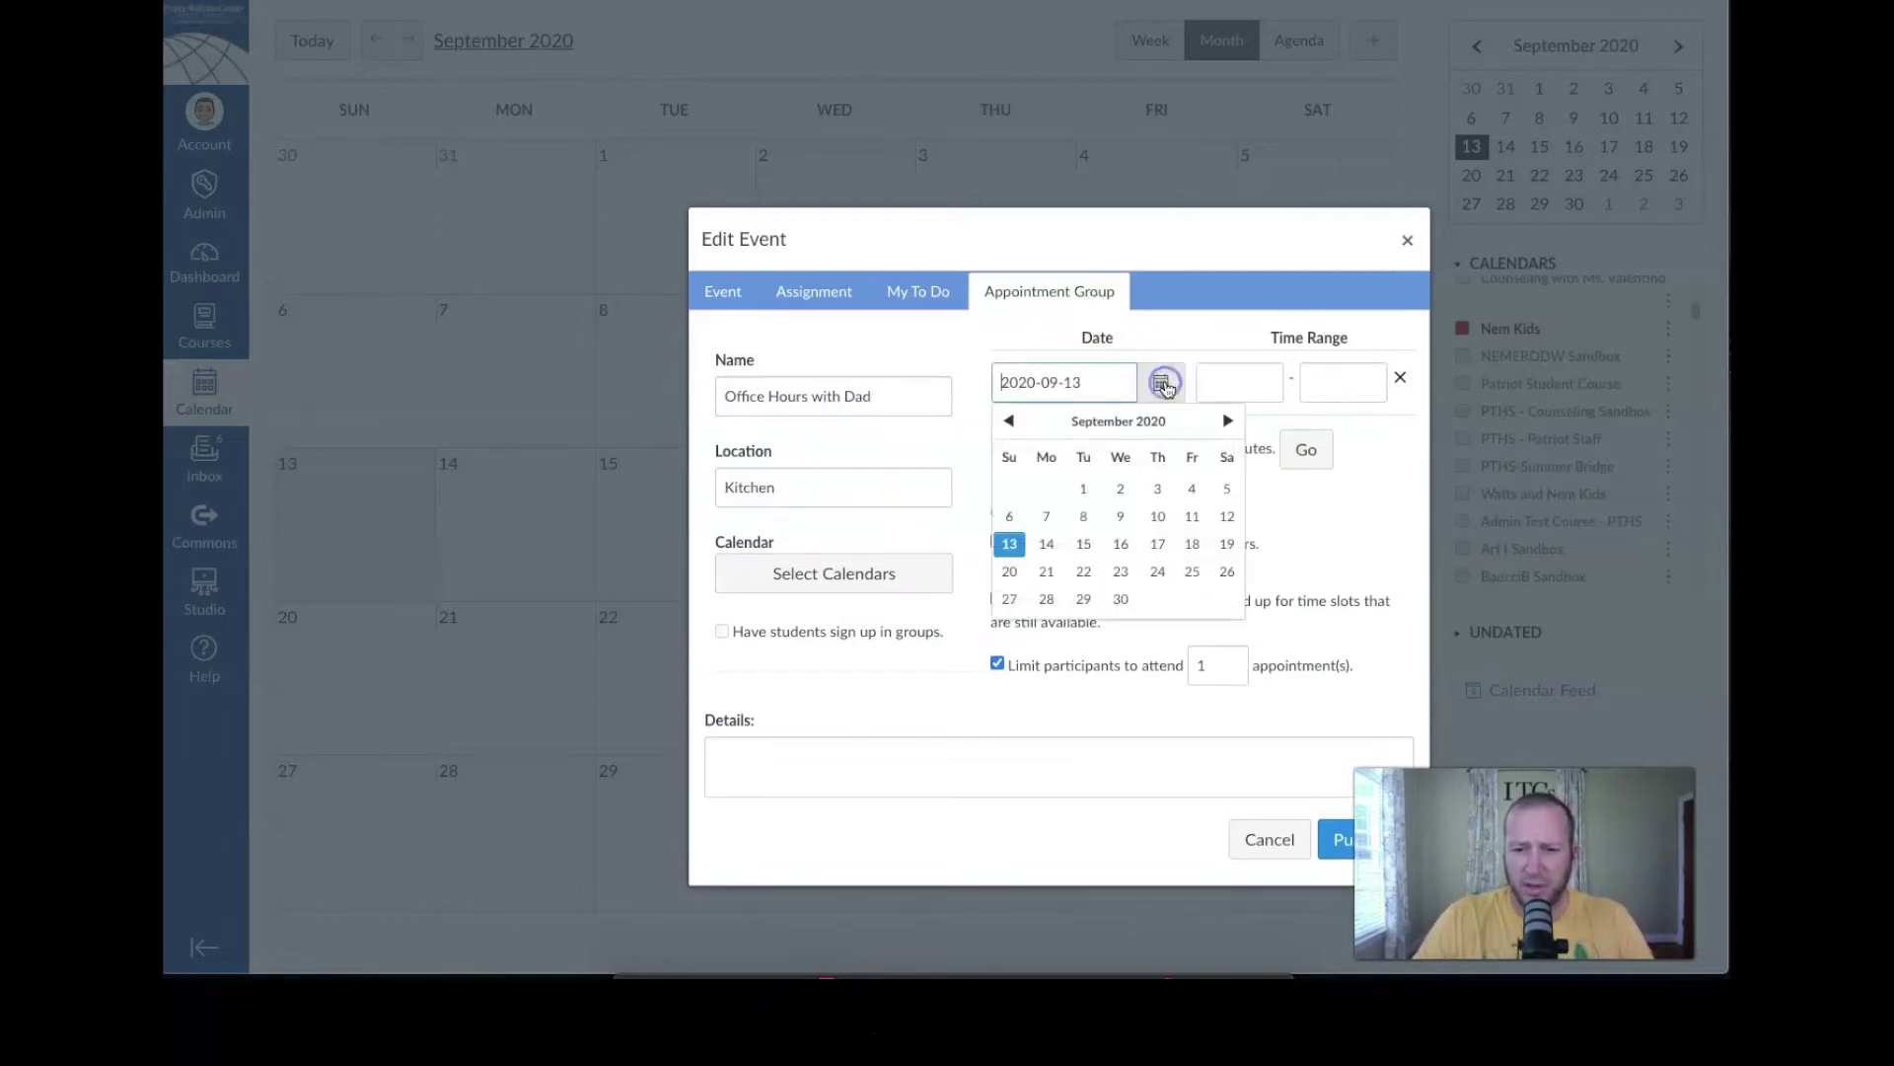
pyautogui.click(1049, 546)
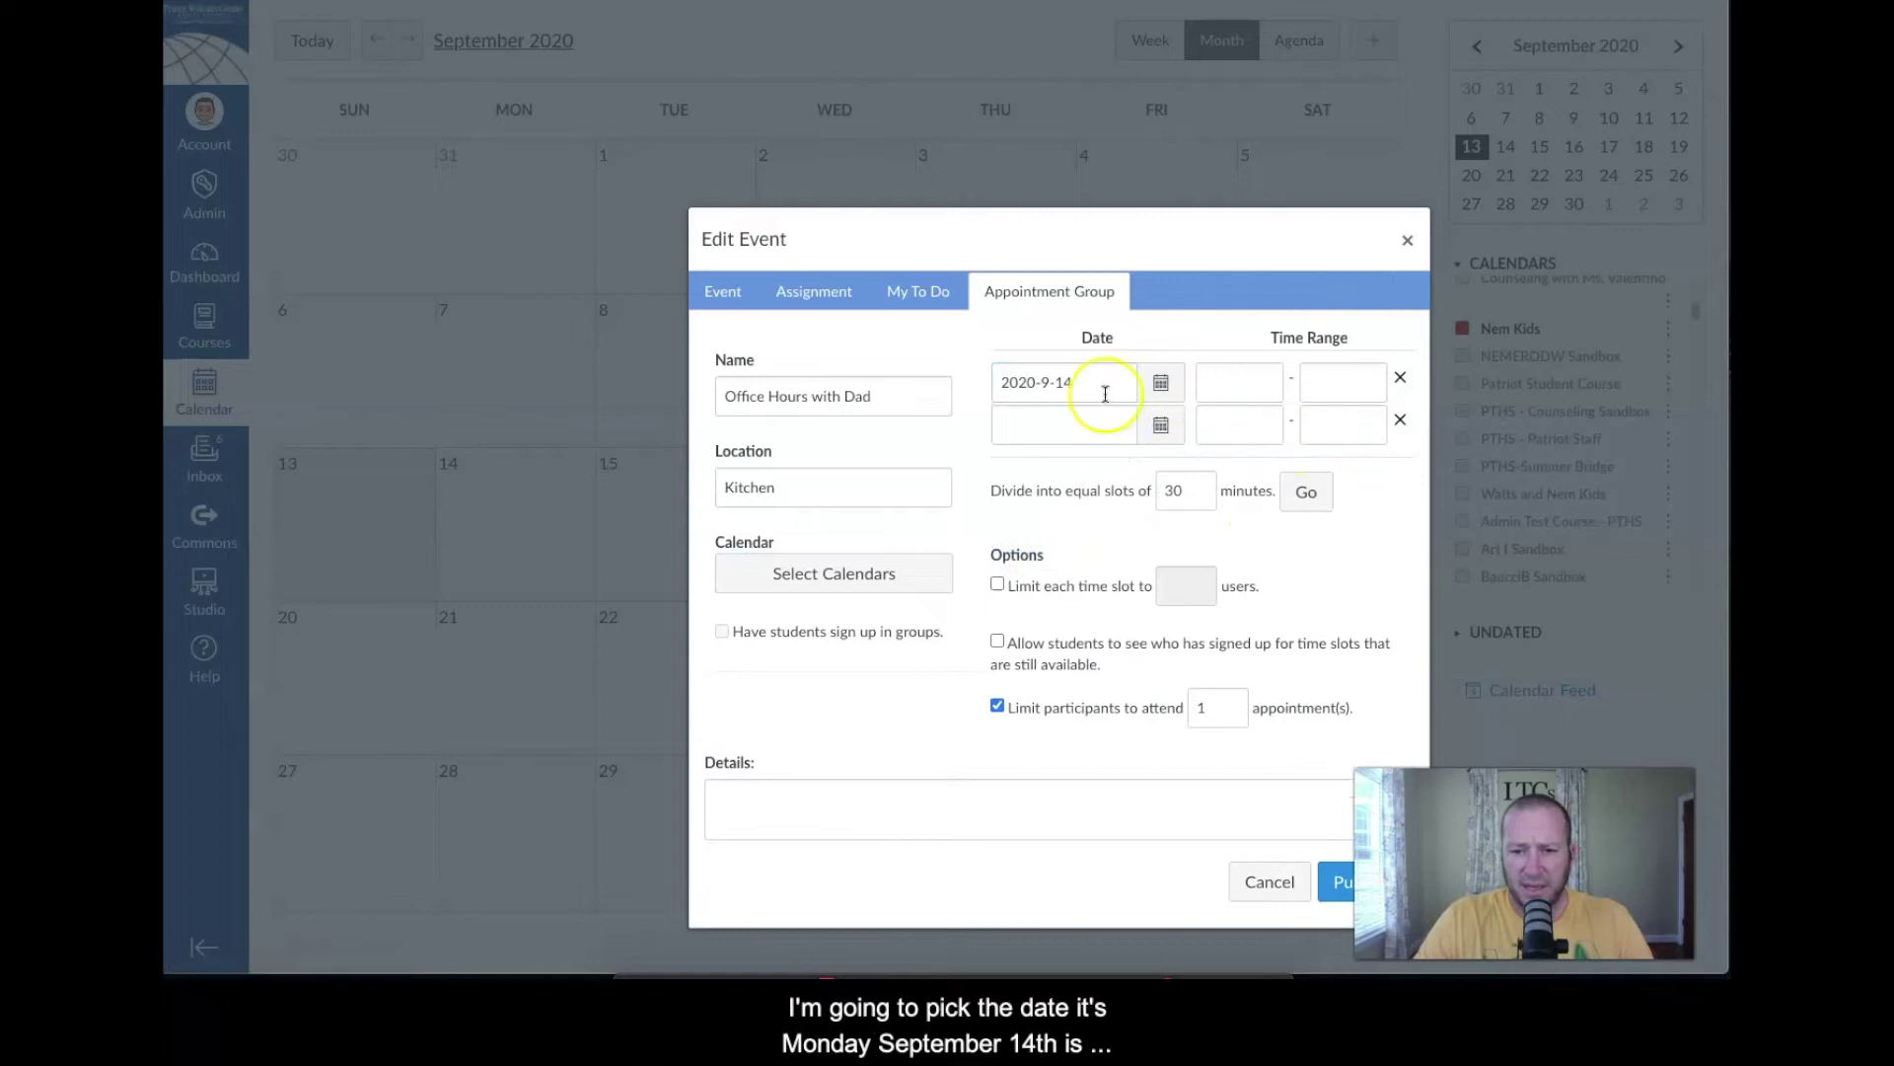
pyautogui.click(1230, 382)
pyautogui.click(1344, 383)
pyautogui.write('11')
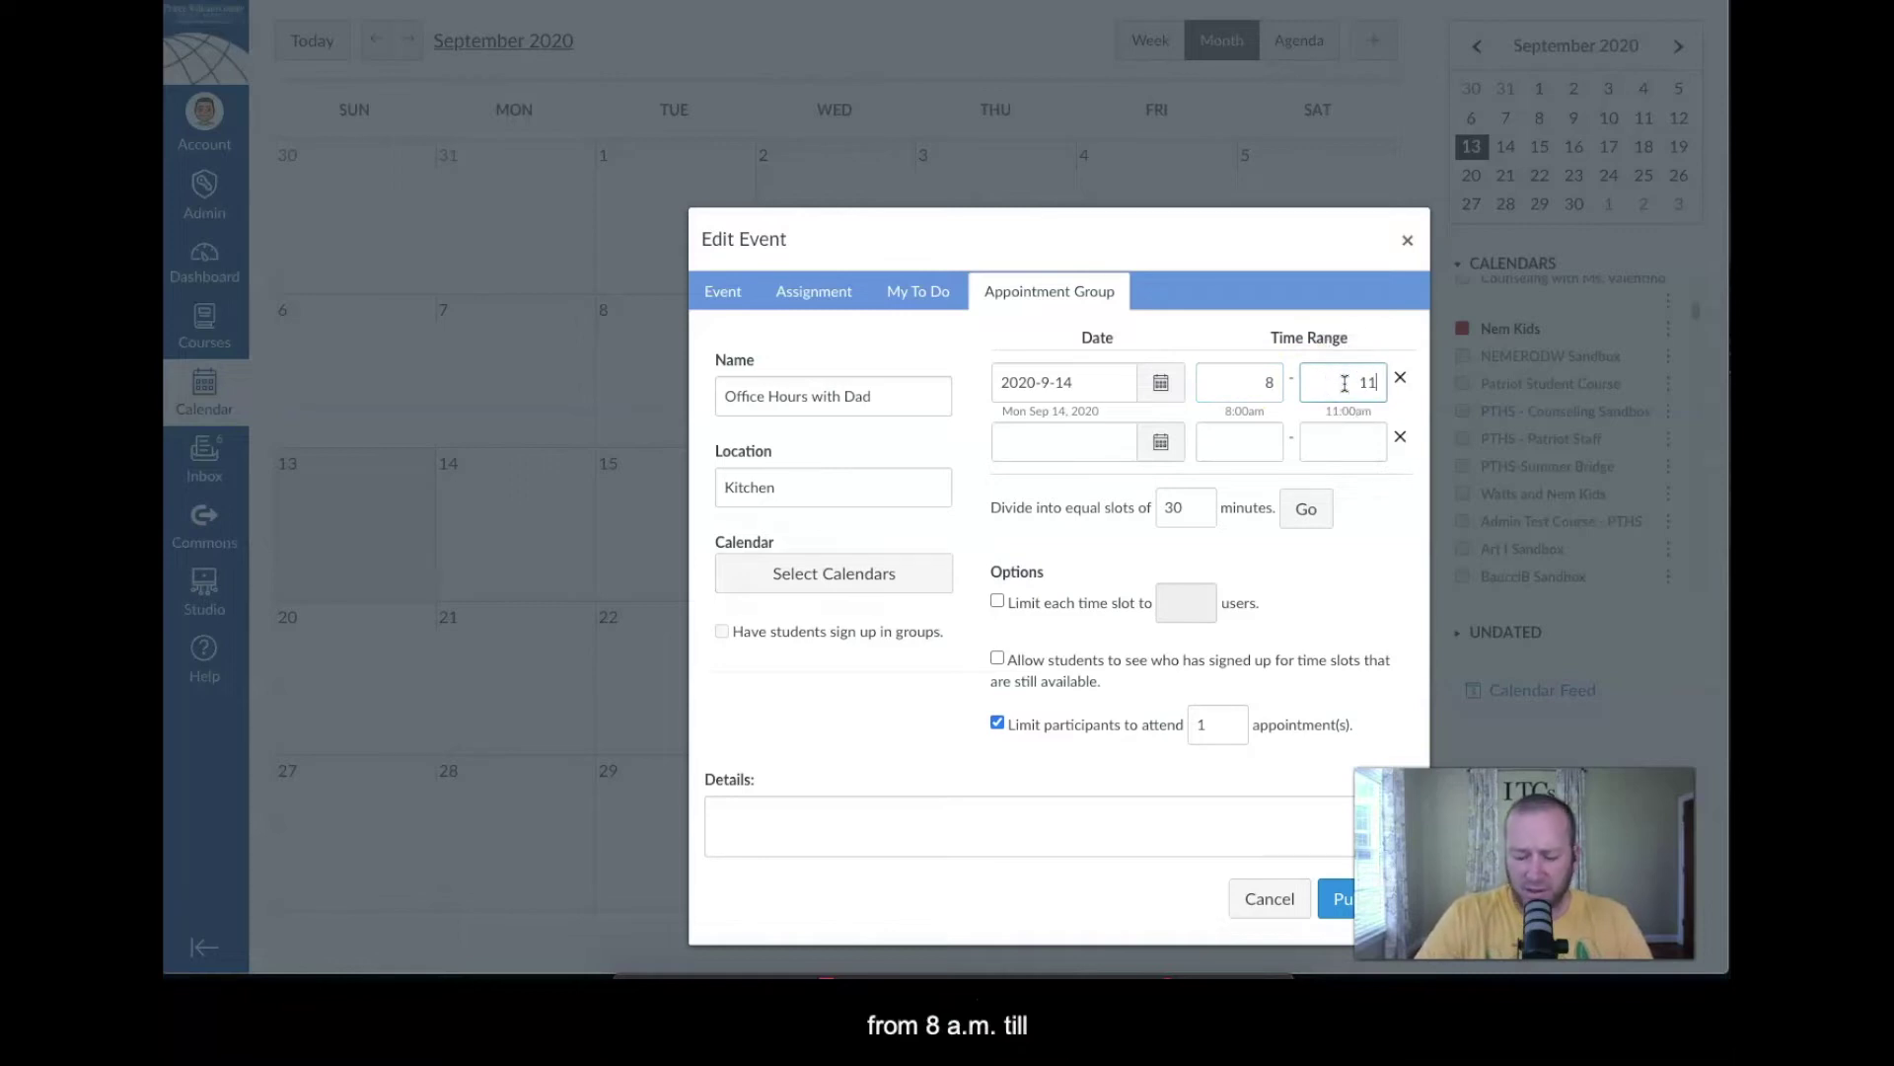
pyautogui.write(':30am')
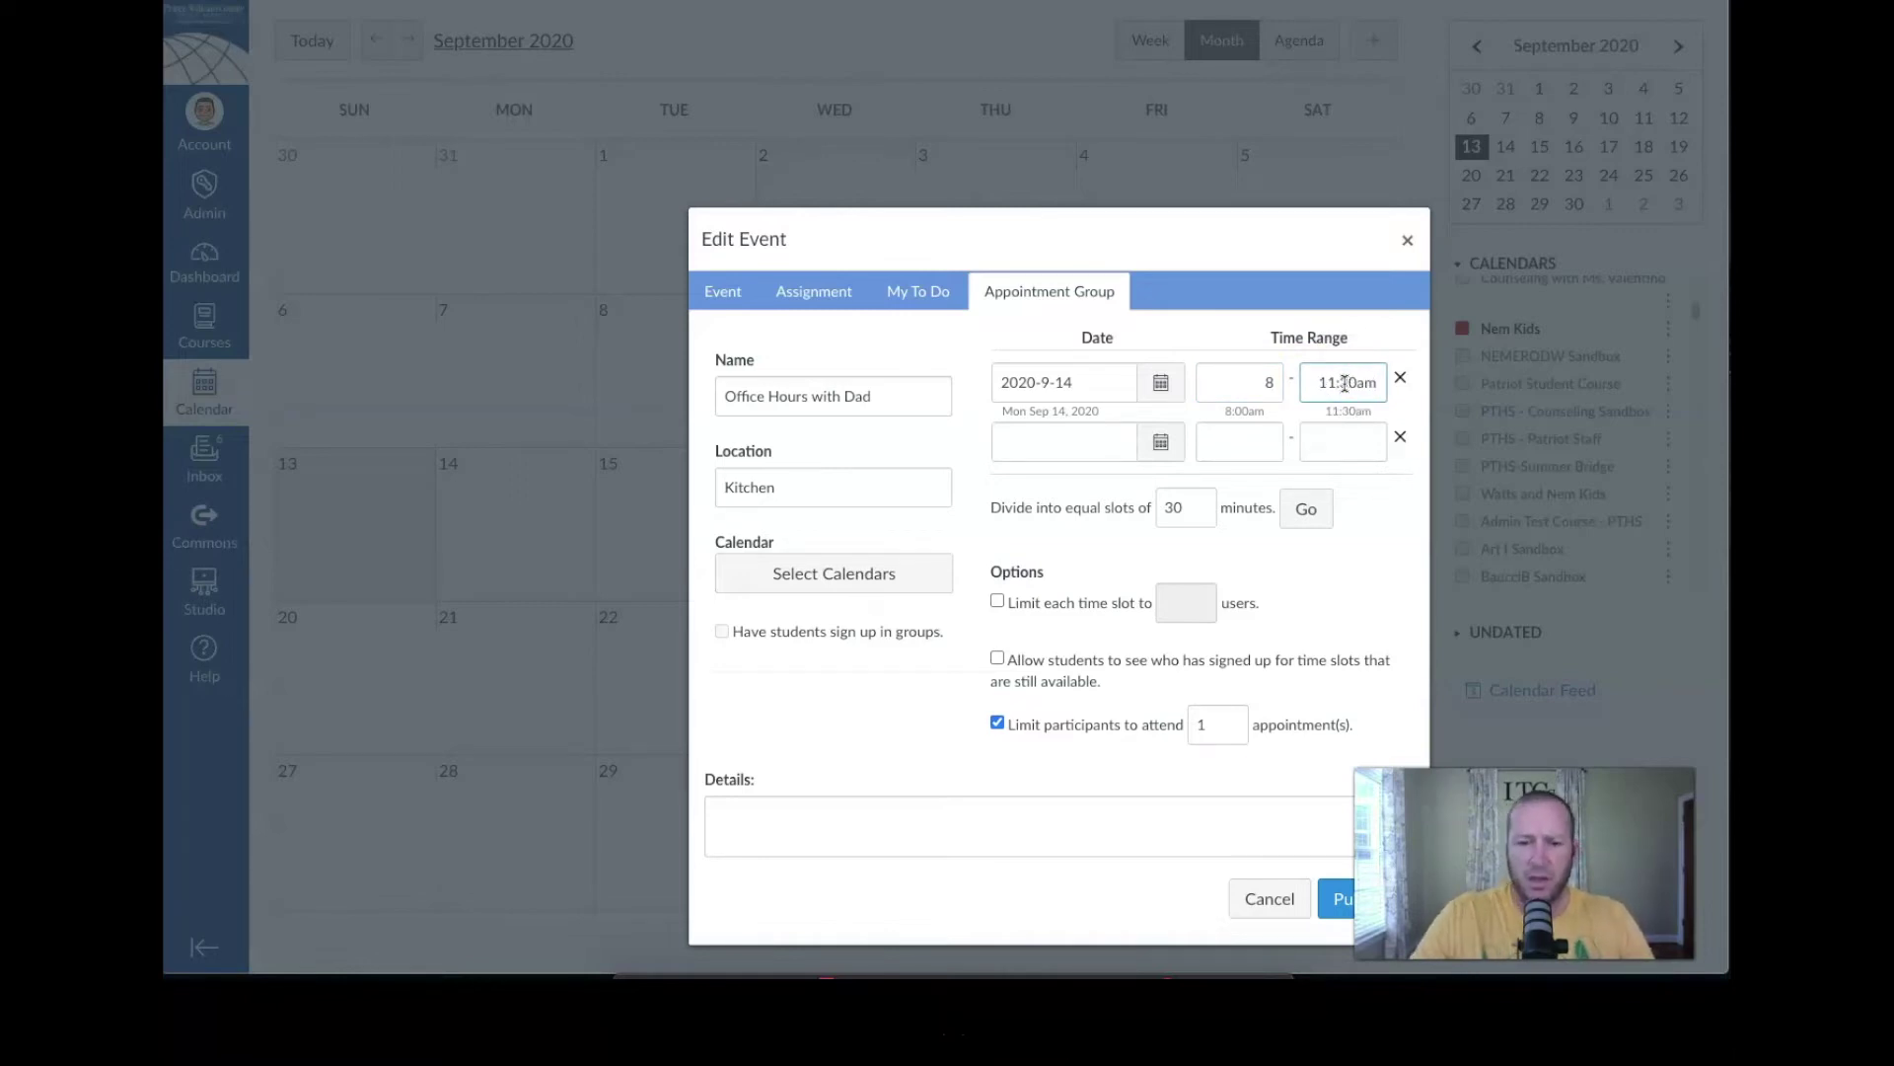
# - Divide the appointment time range into equal slots of 10 minutes and review the generated slots
pyautogui.doubleClick(1174, 505)
pyautogui.write('10')
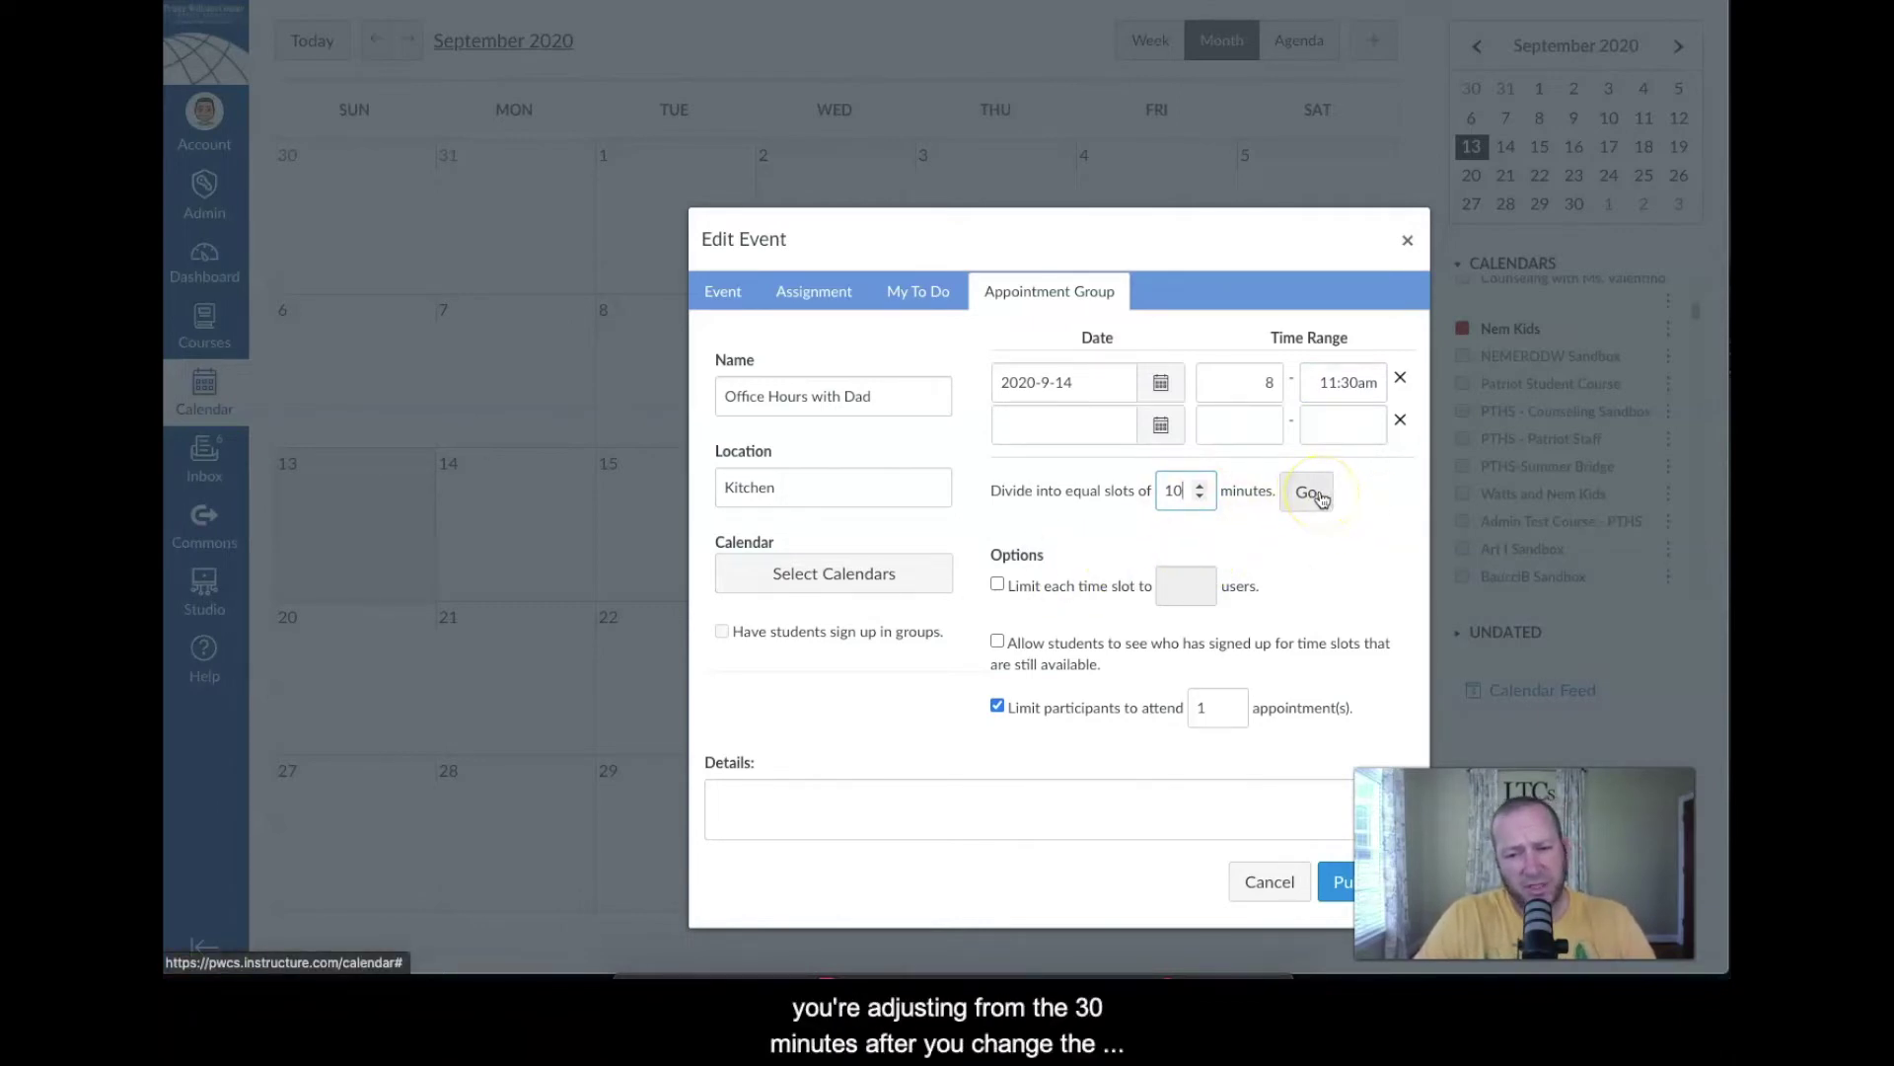
pyautogui.click(1179, 495)
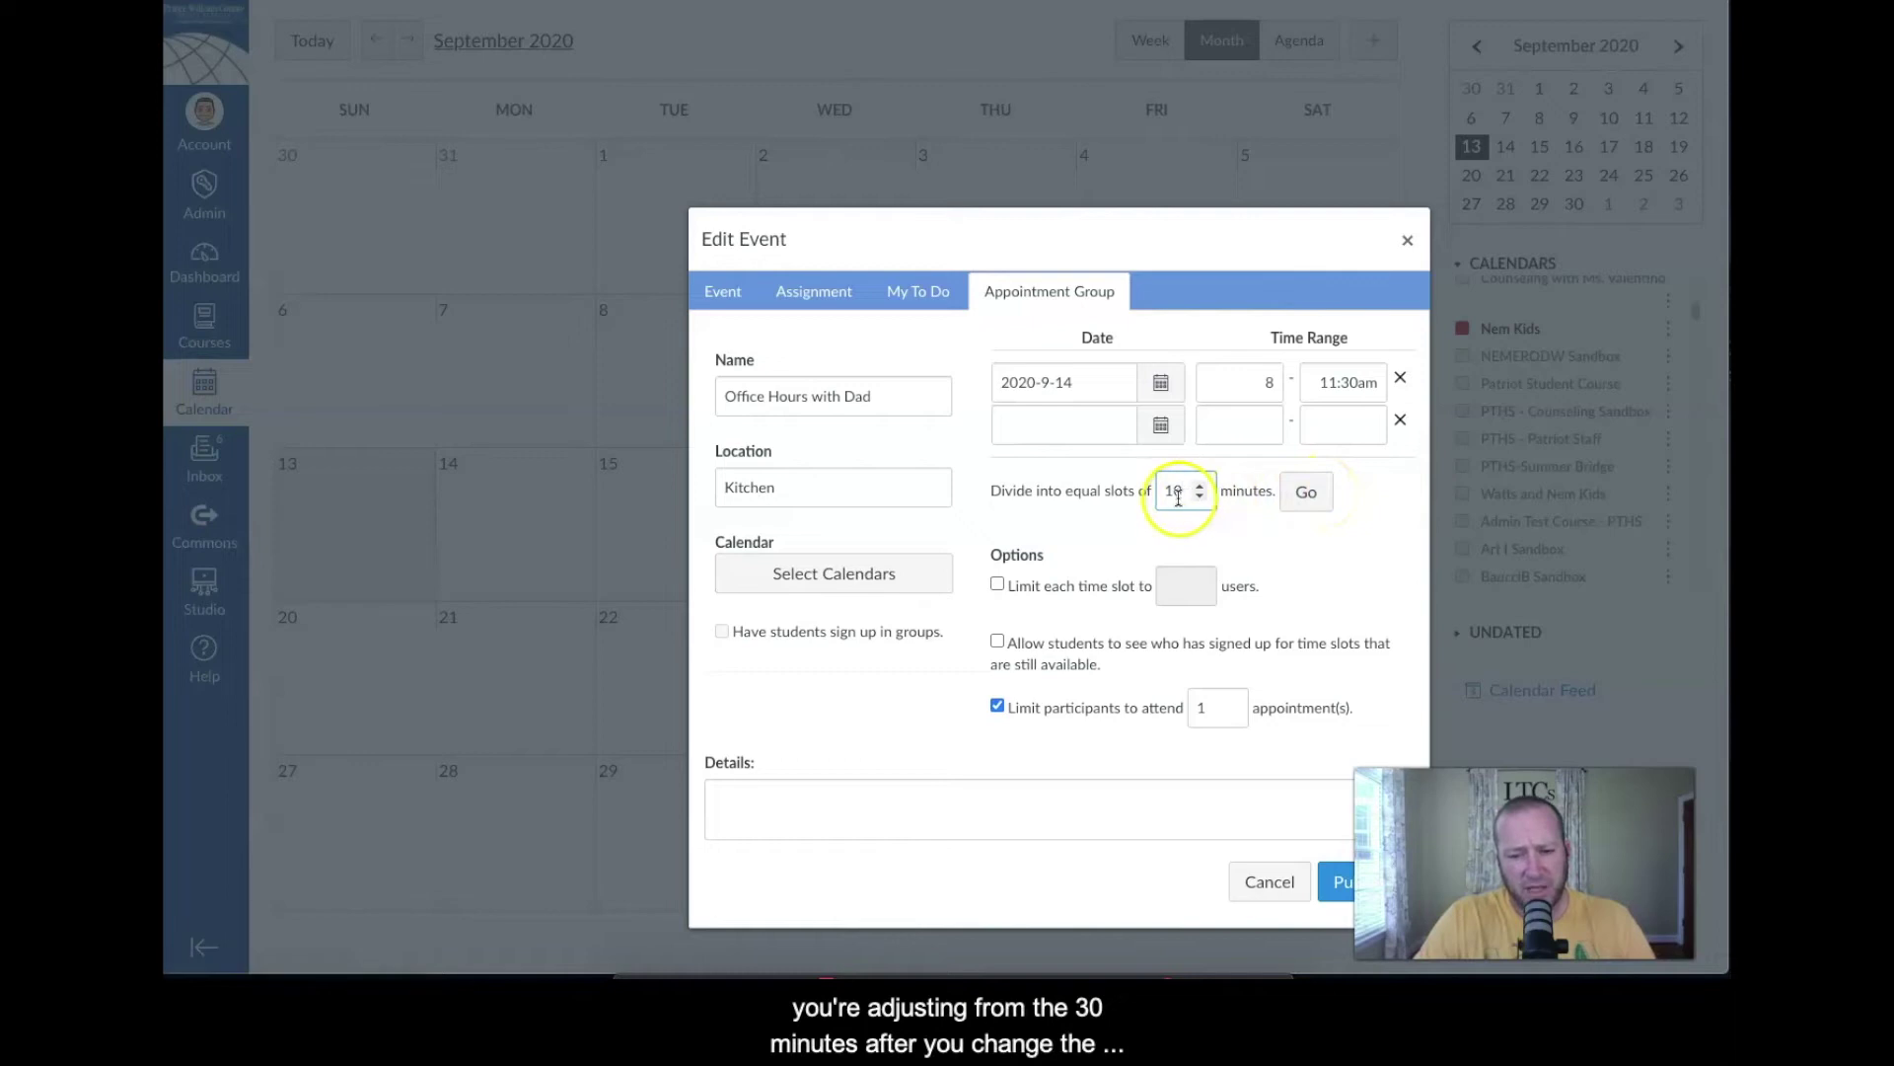
pyautogui.click(1307, 492)
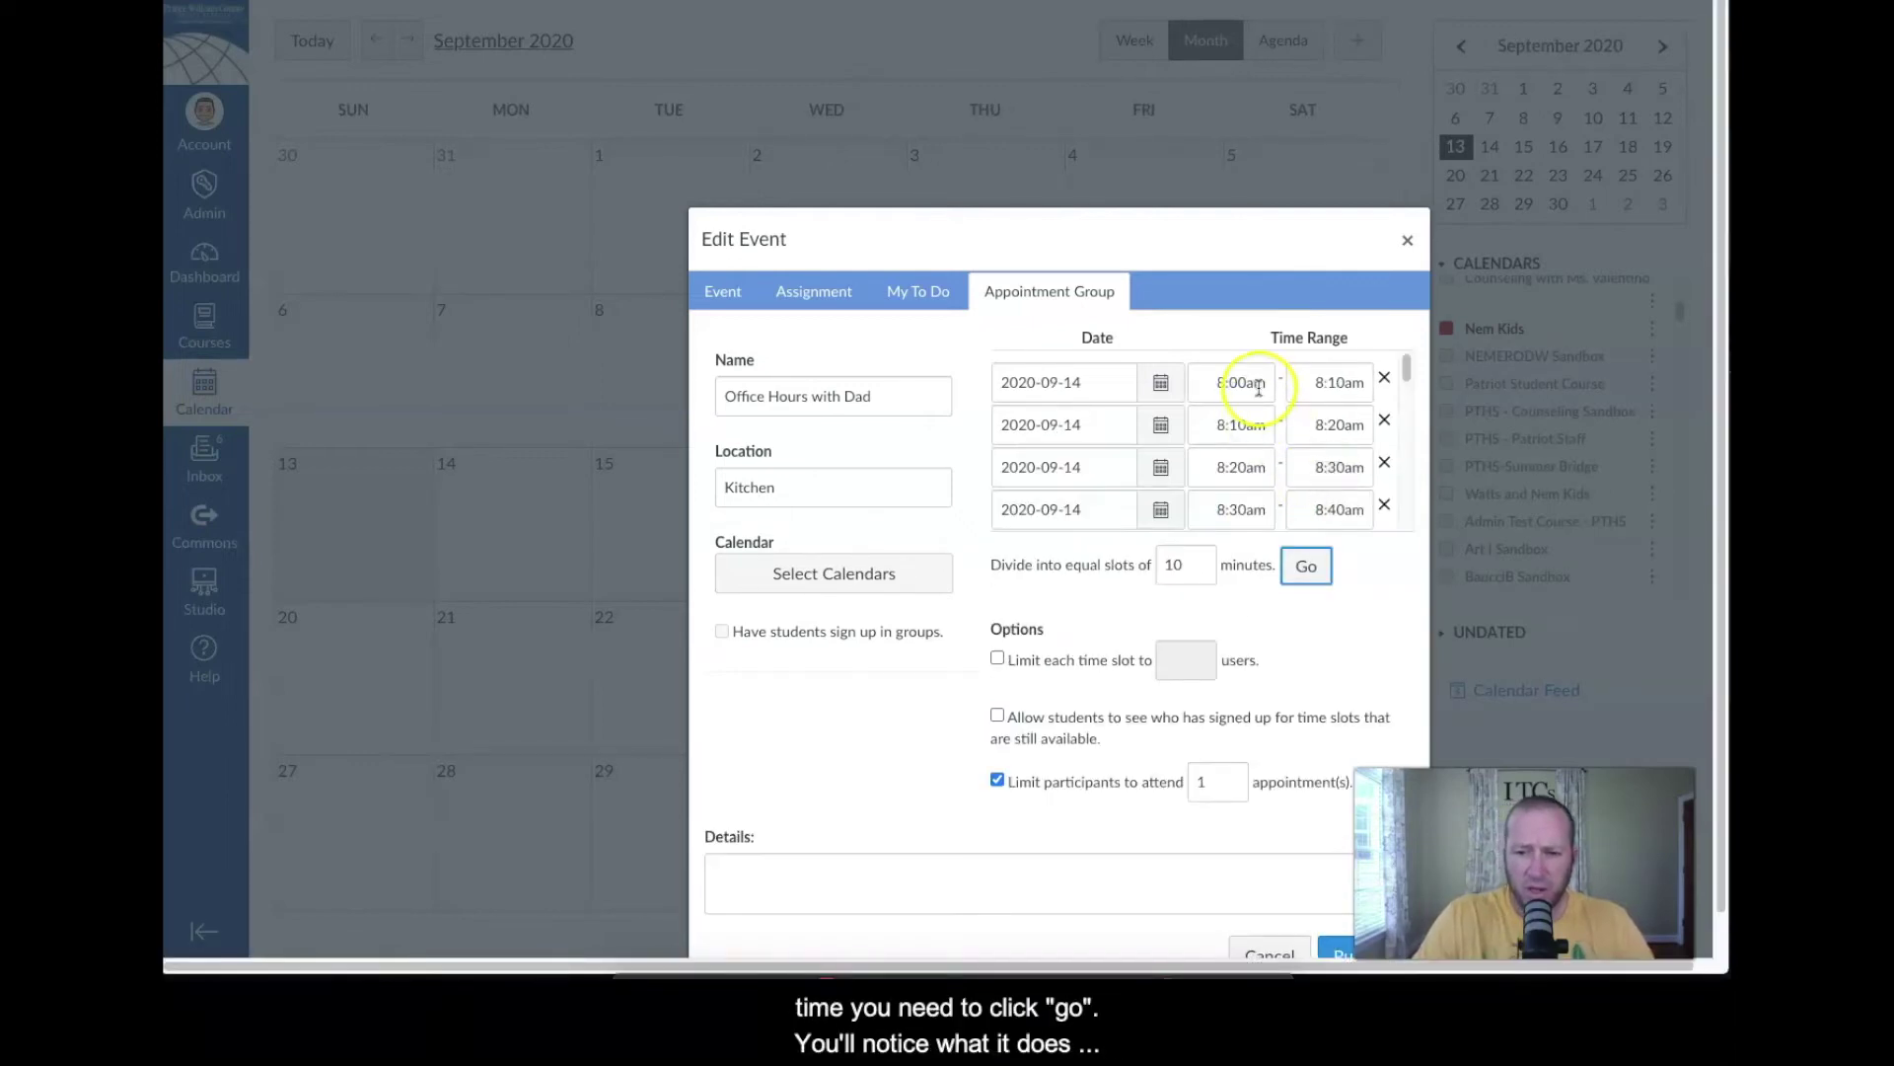
pyautogui.scroll(-5, 1259, 388)
pyautogui.scroll(-6, 1259, 387)
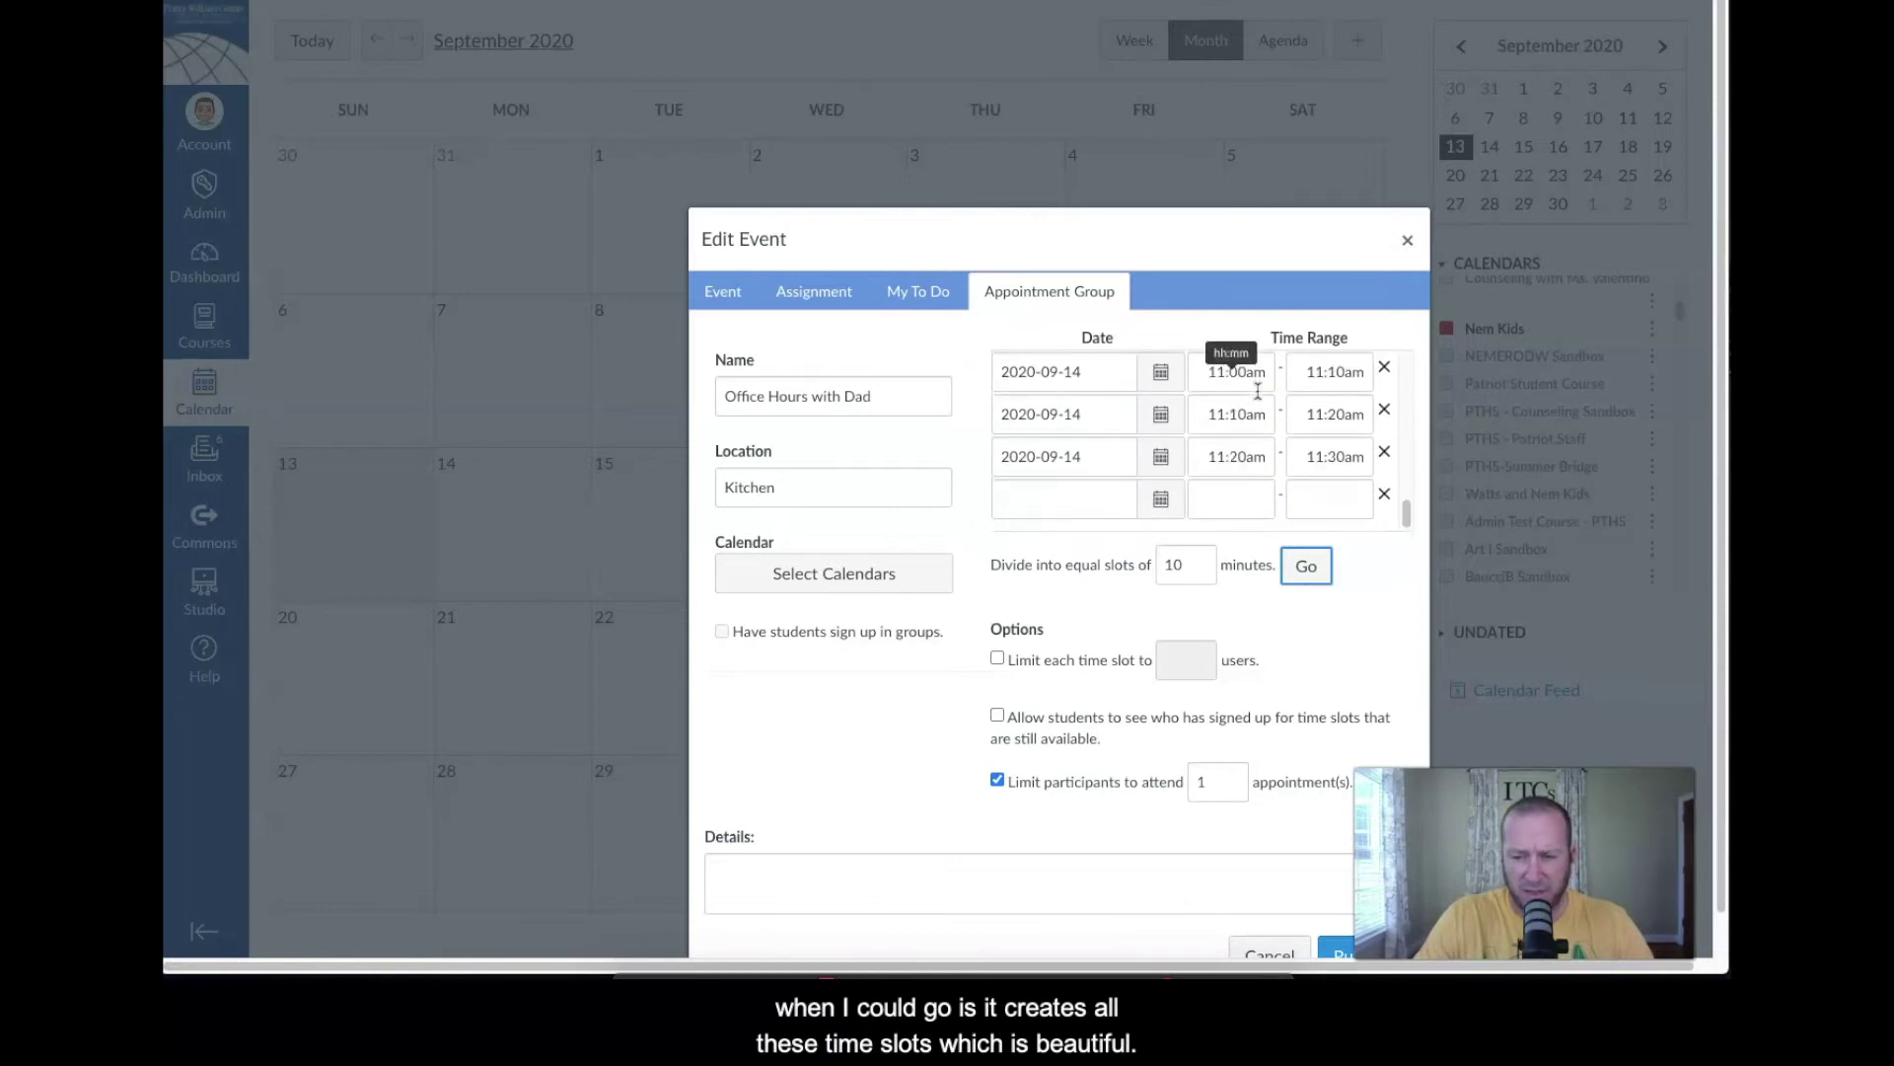
pyautogui.scroll(10, 1259, 392)
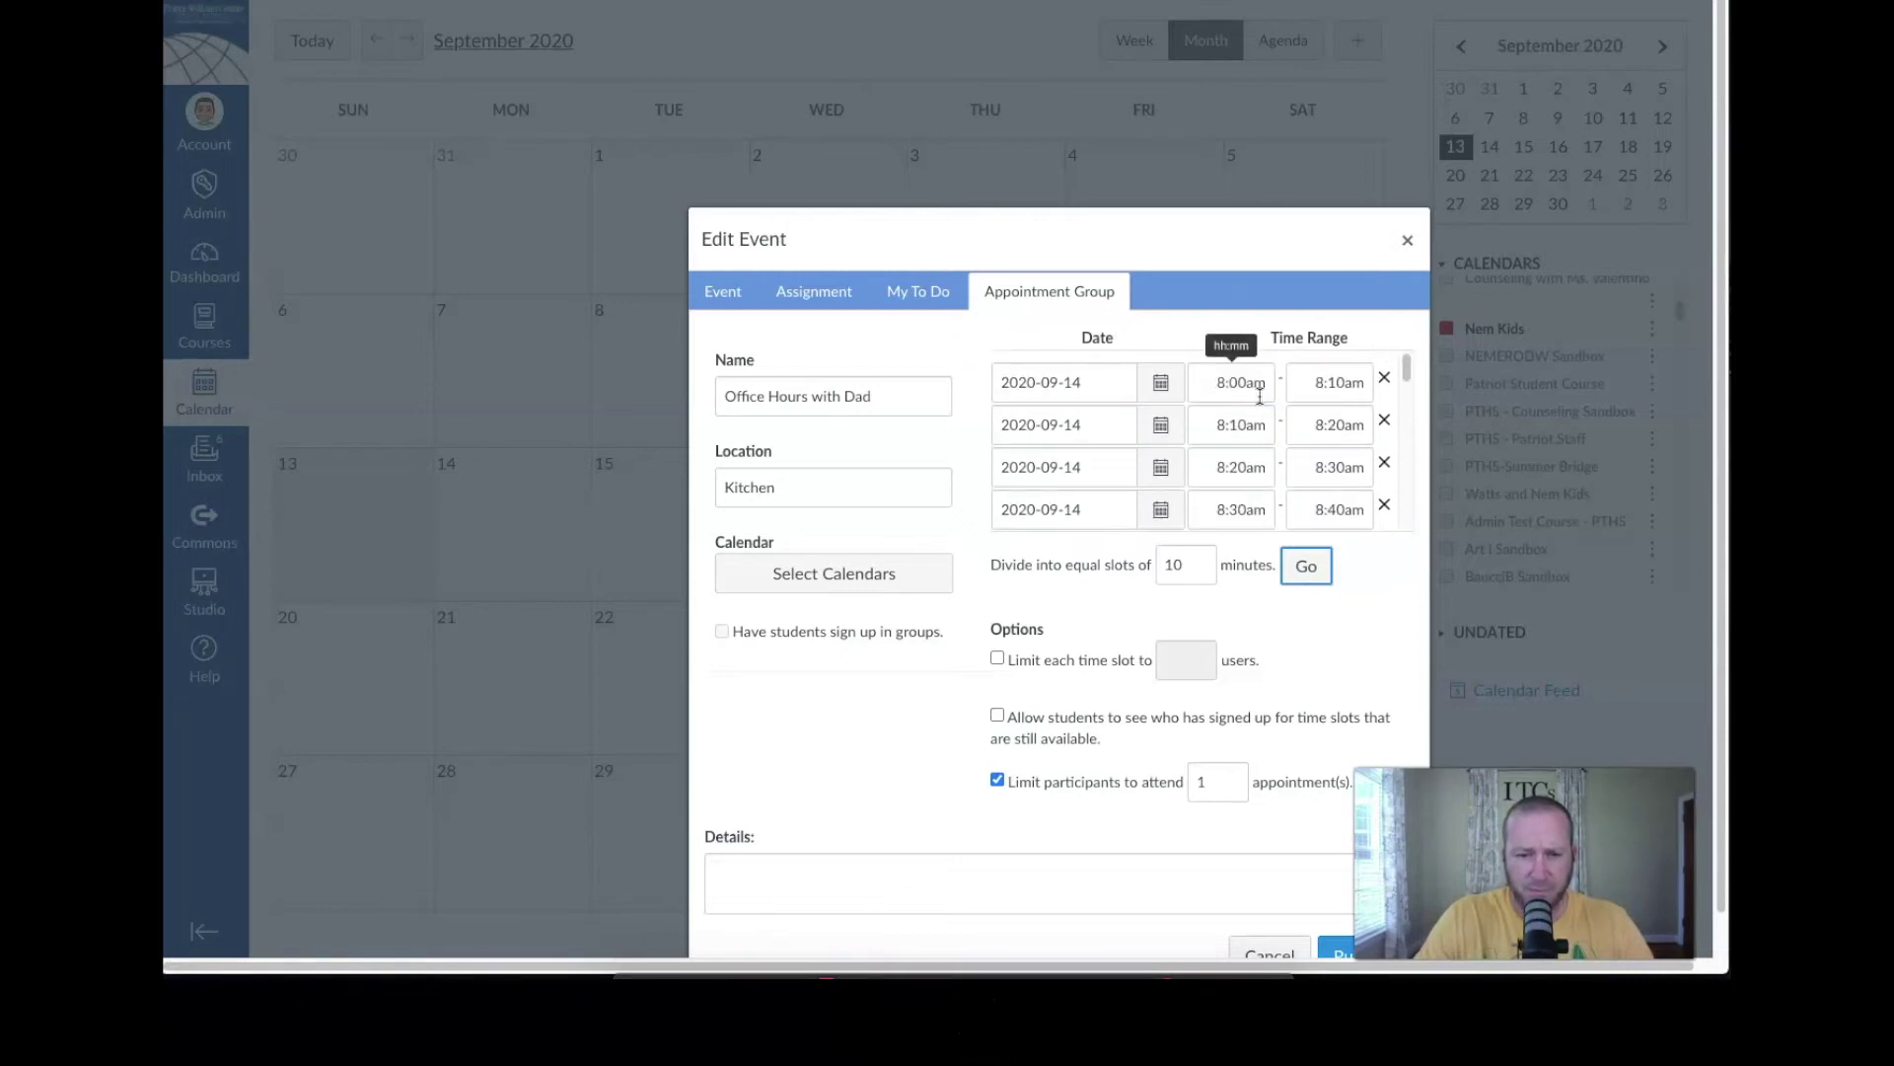
# - Assign the appointment group to the Nem Kids calendar and limit each time slot to 1 user
pyautogui.click(803, 564)
pyautogui.click(741, 606)
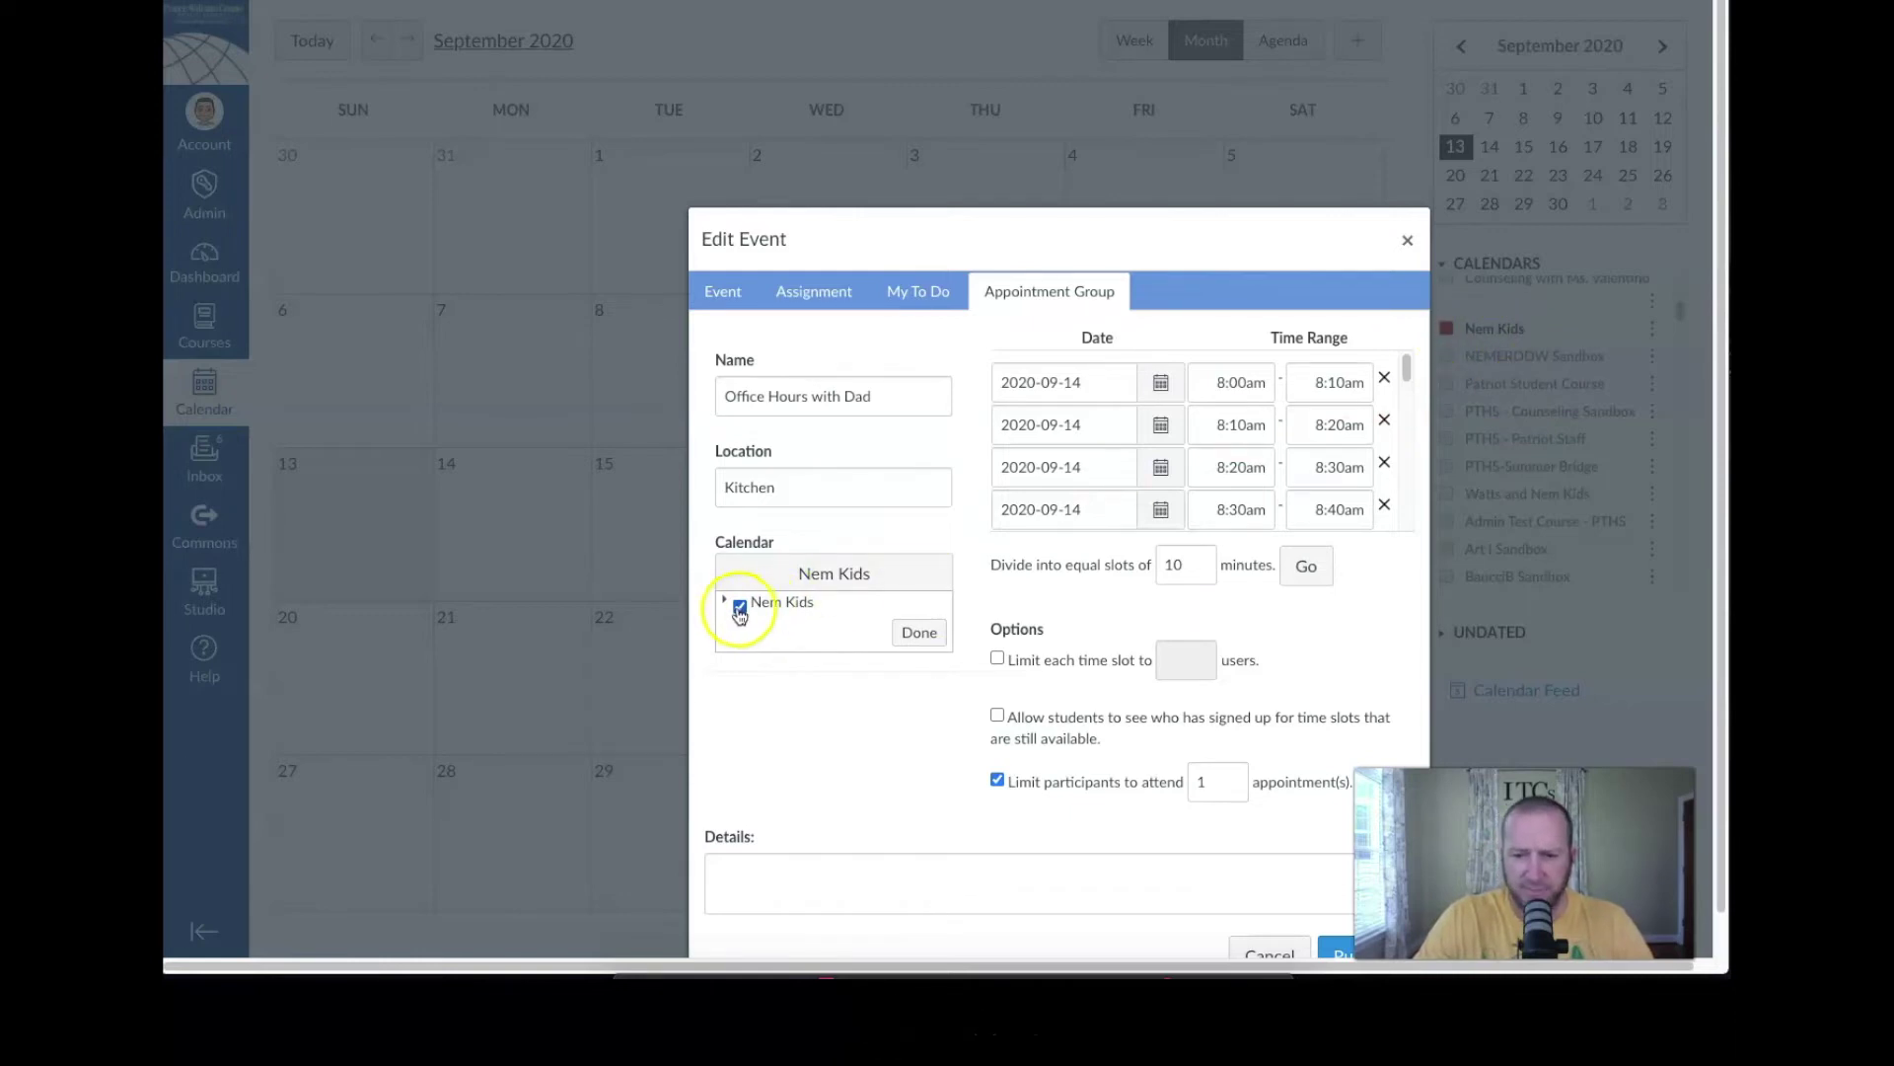
pyautogui.click(998, 659)
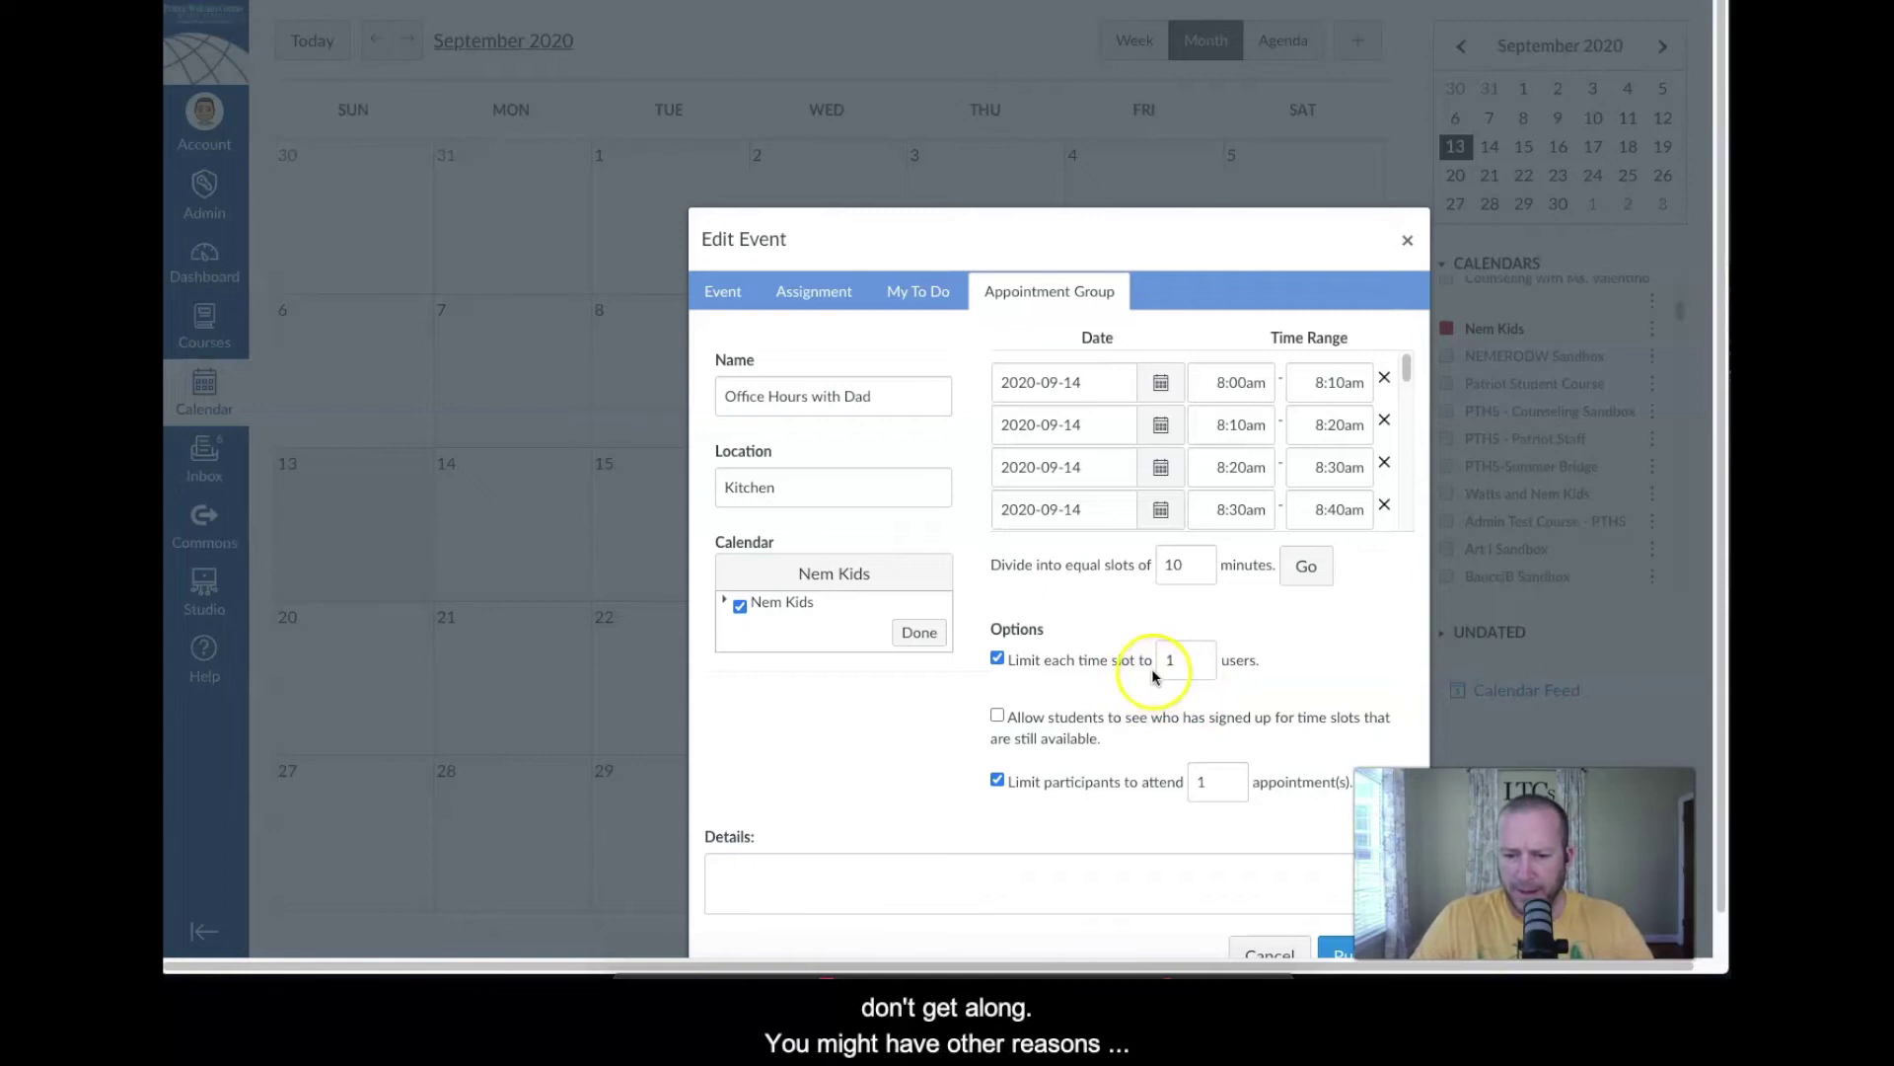
pyautogui.click(1200, 655)
pyautogui.click(1199, 655)
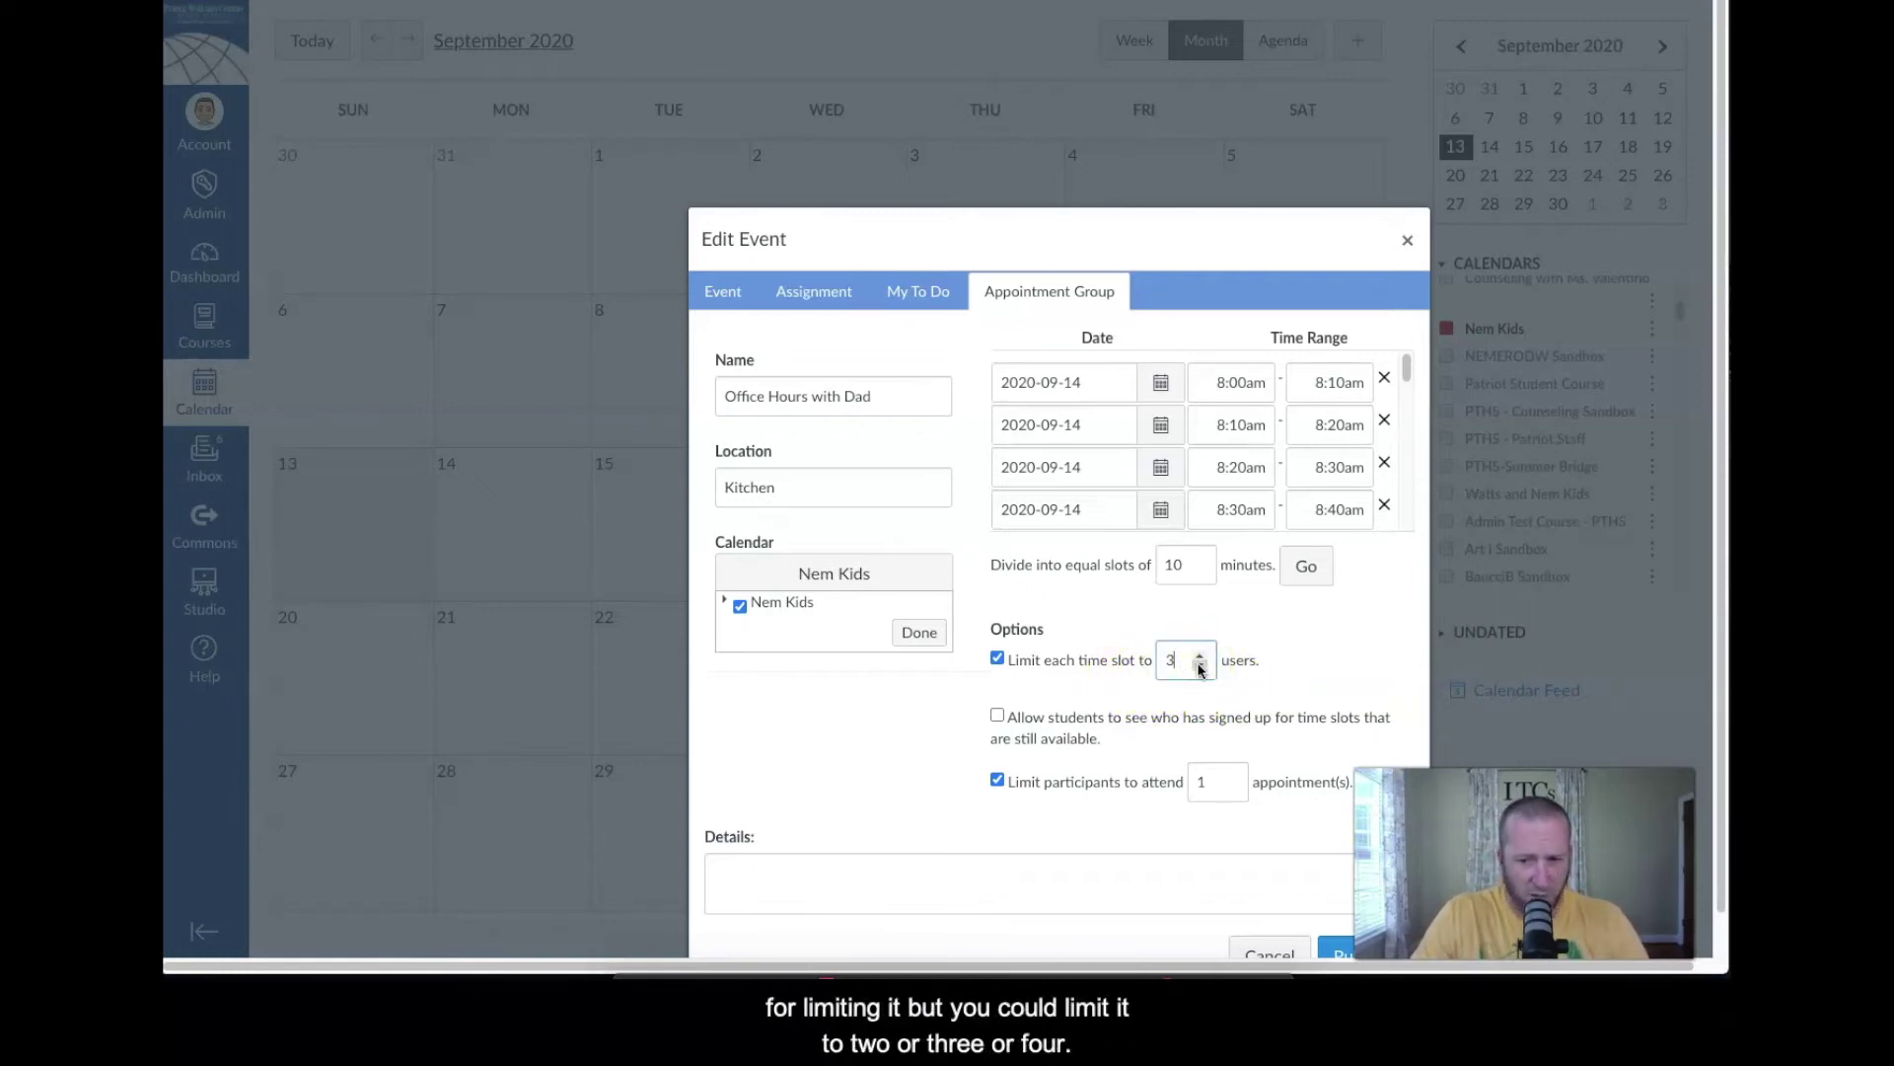
pyautogui.click(1199, 667)
pyautogui.click(1199, 667)
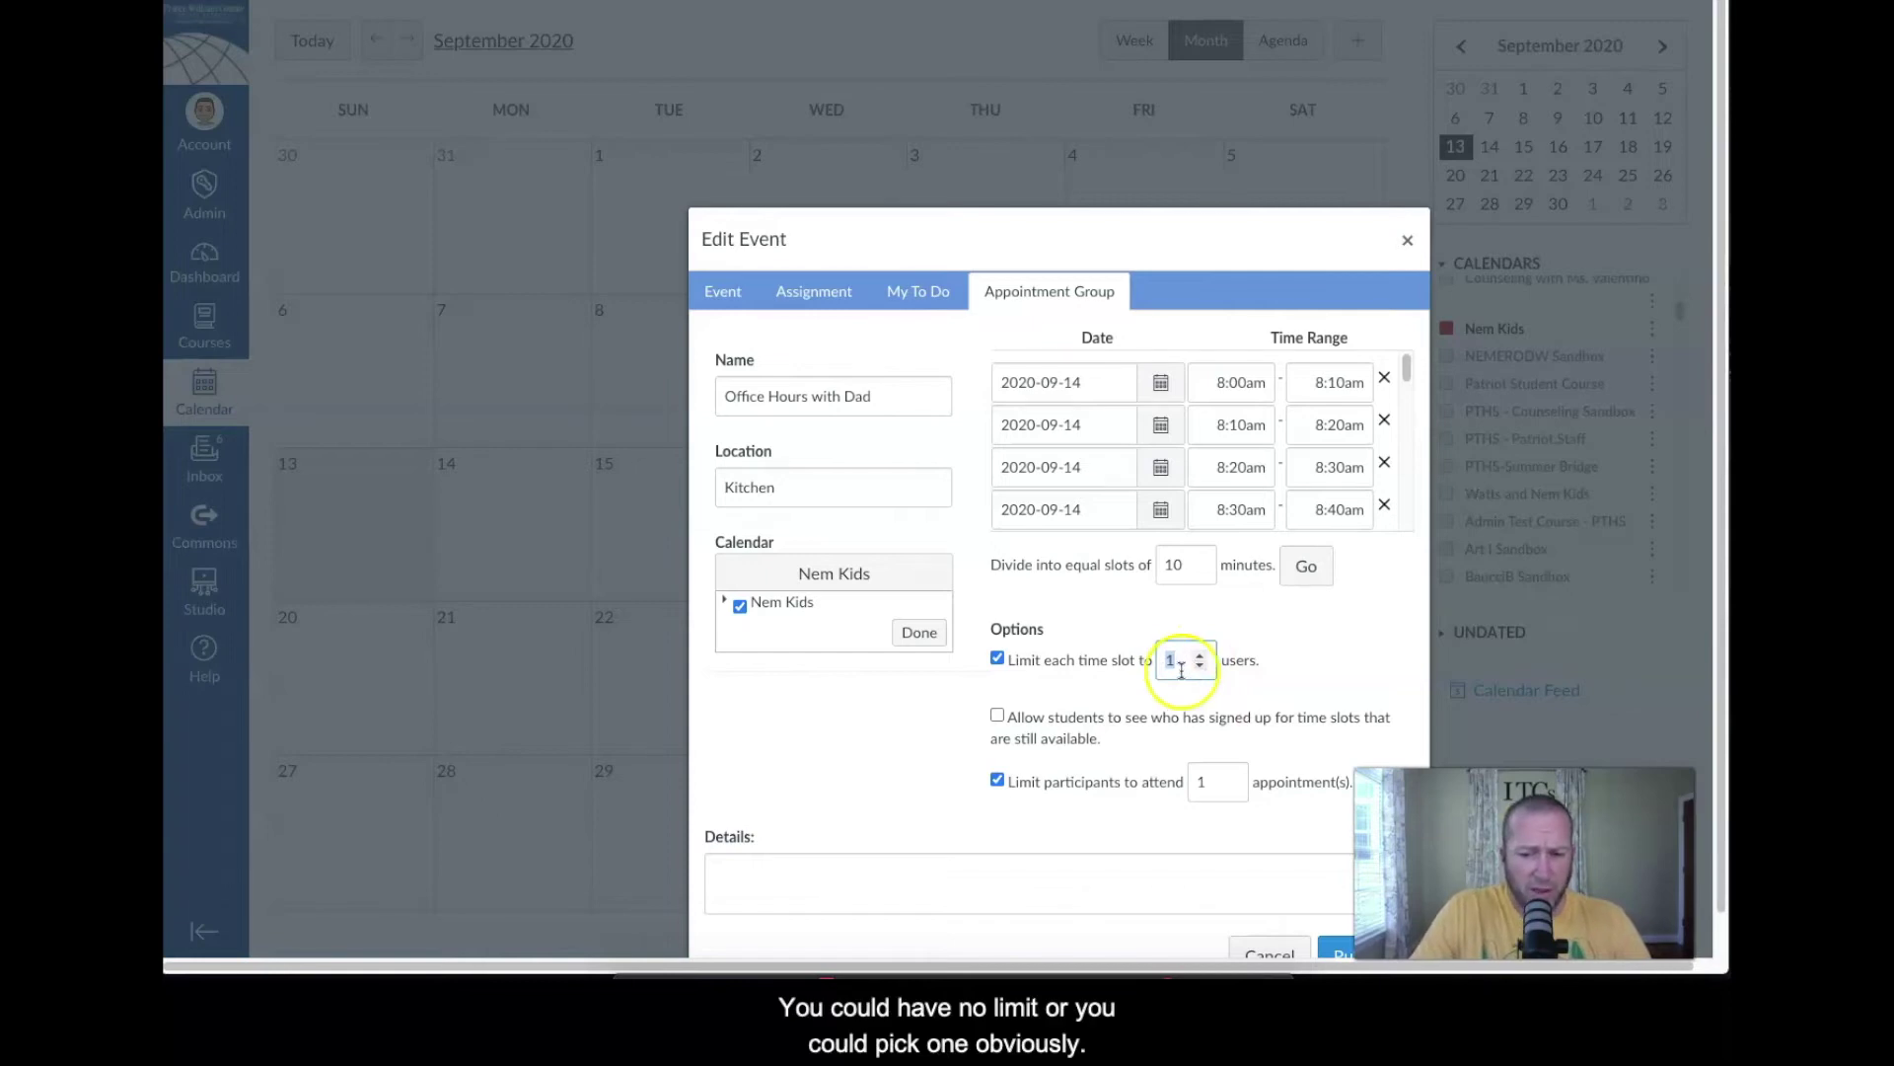
# - Allow students to see who has signed up for available slots and limit participants to 5 appointments
pyautogui.click(1016, 730)
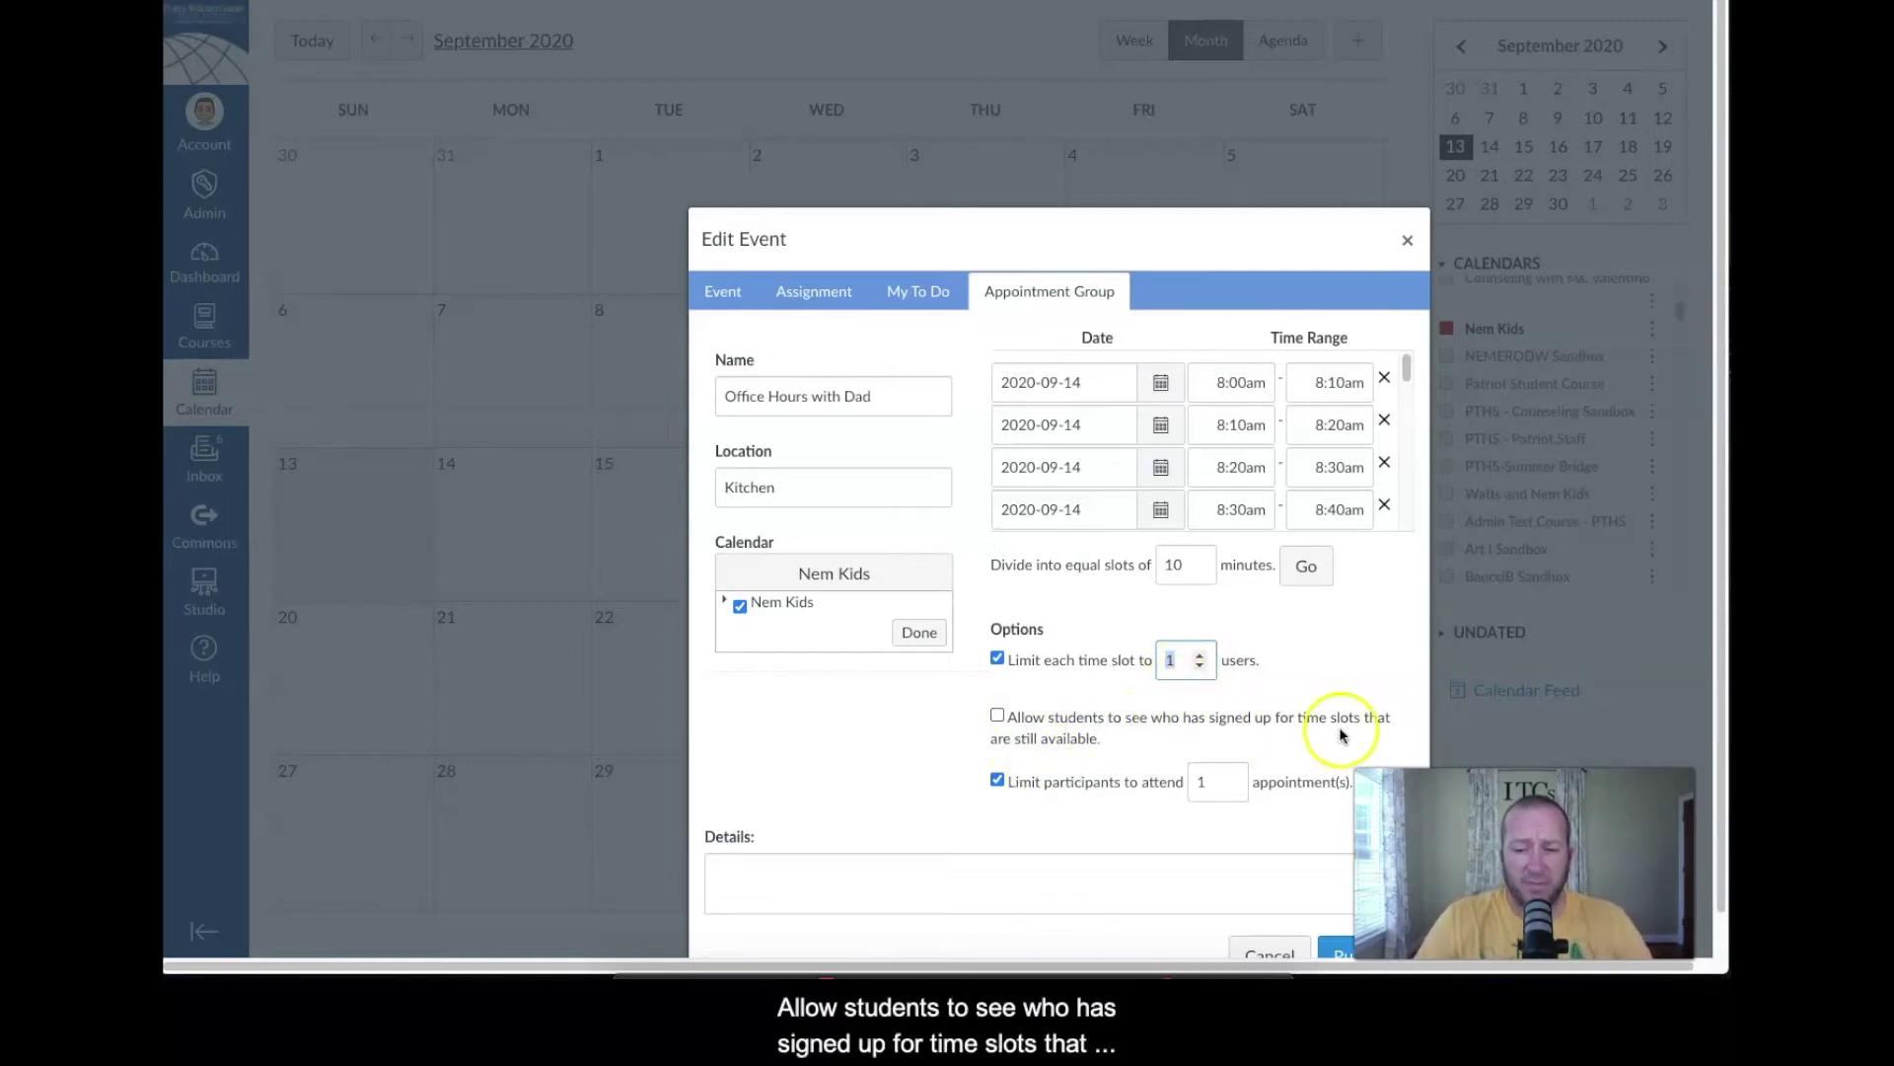
pyautogui.click(999, 718)
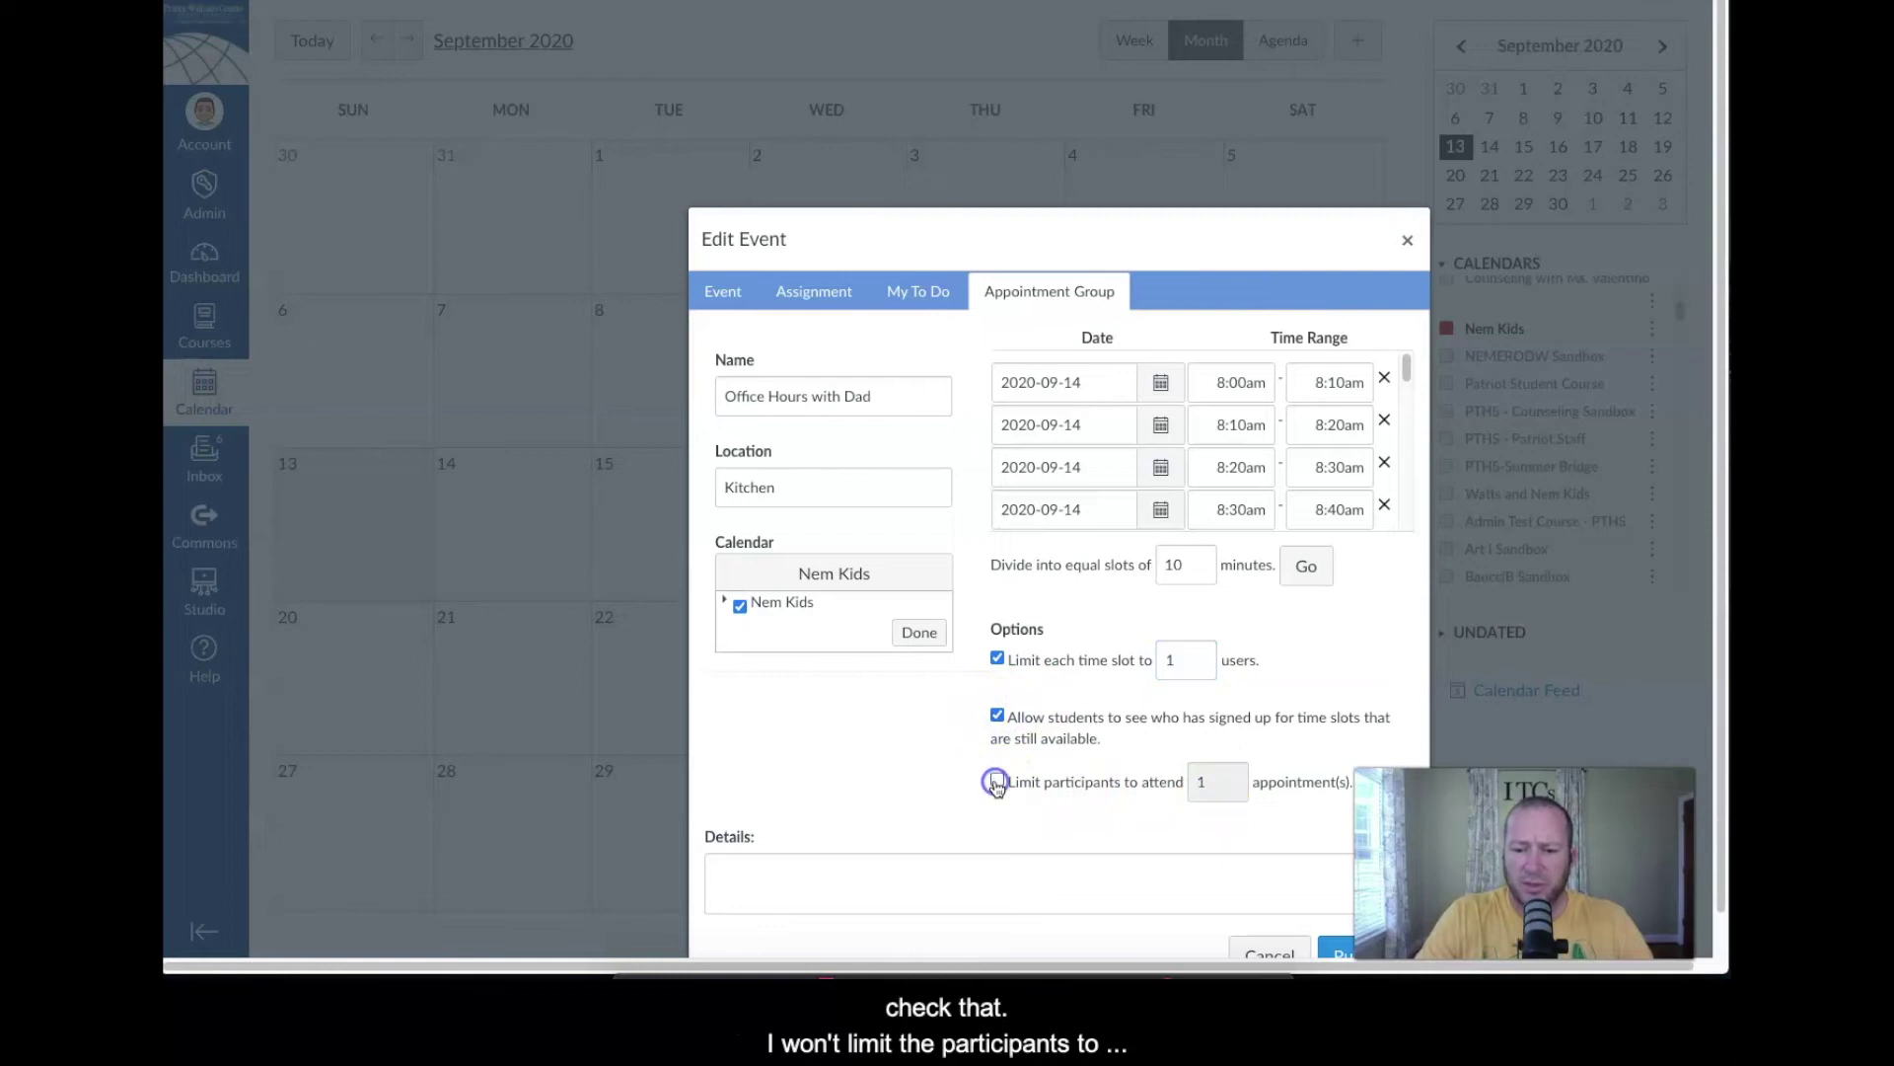
pyautogui.click(1210, 789)
pyautogui.doubleClick(1203, 785)
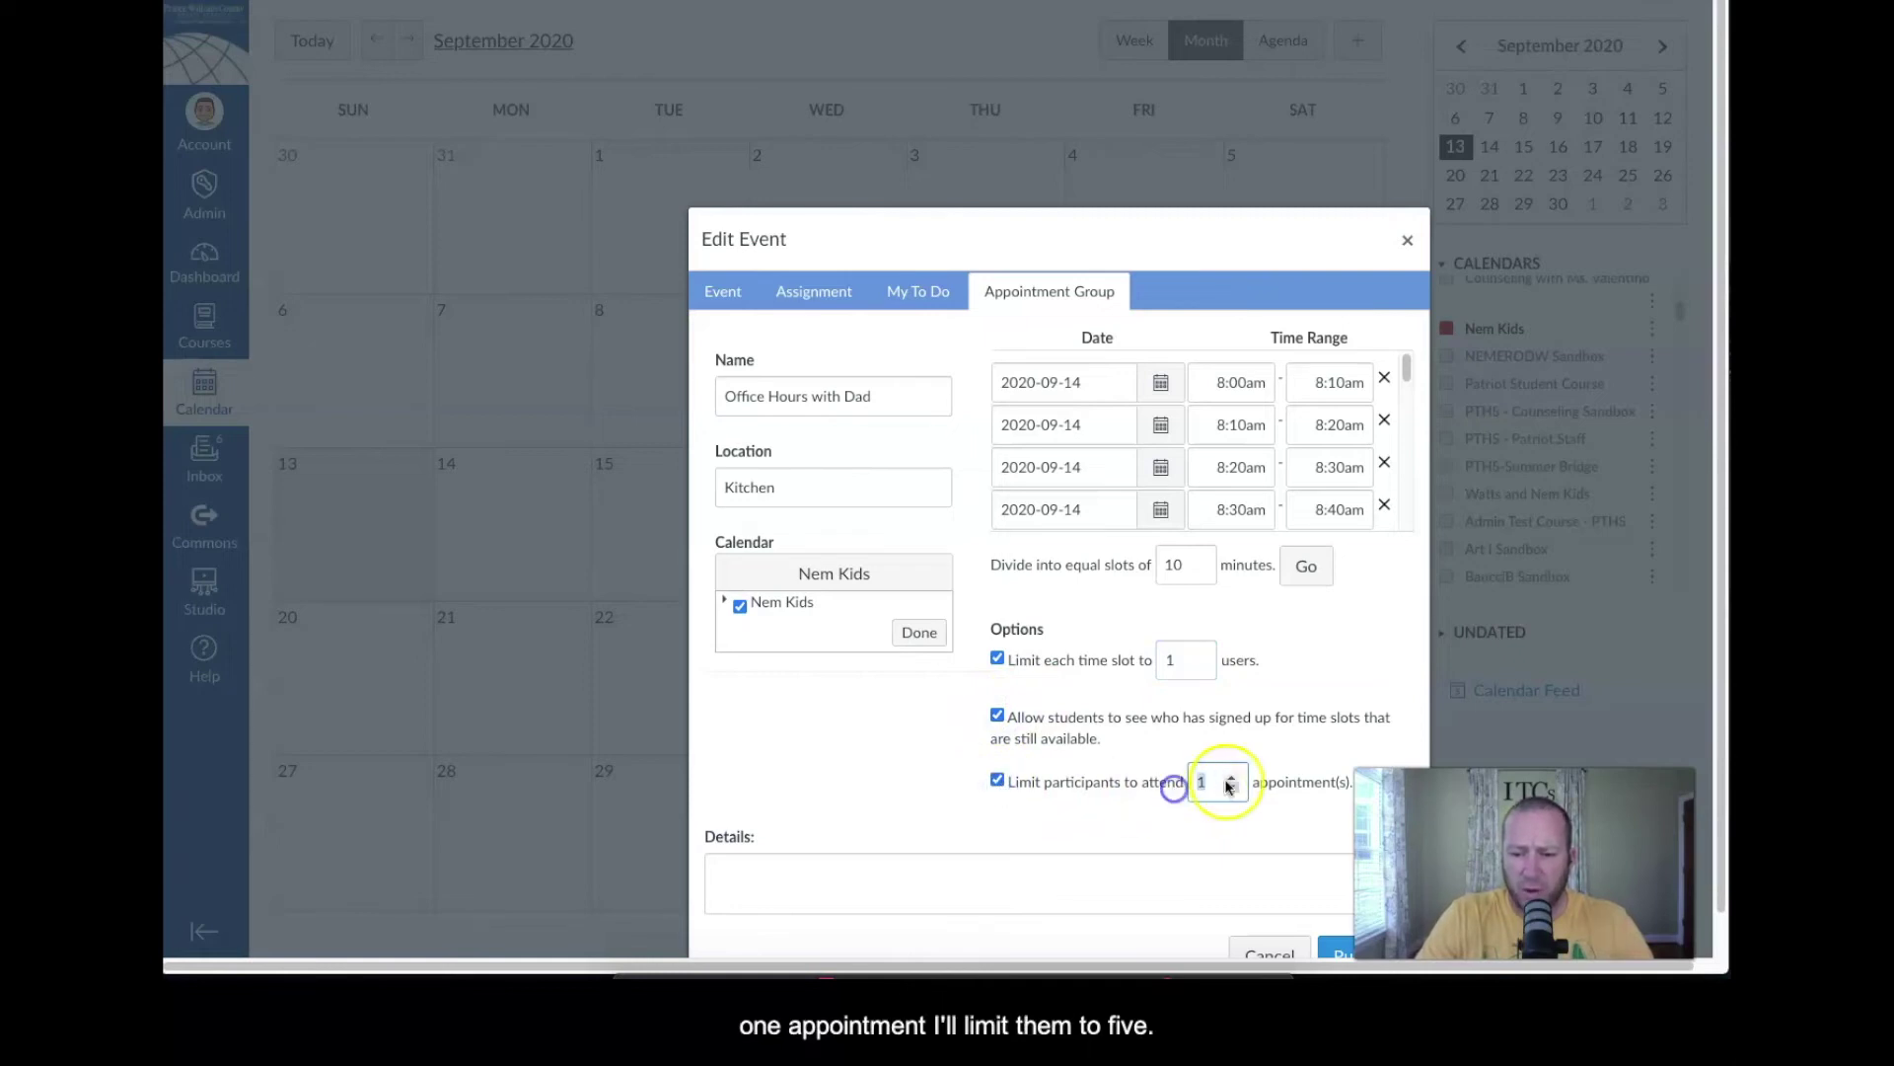
pyautogui.write('5')
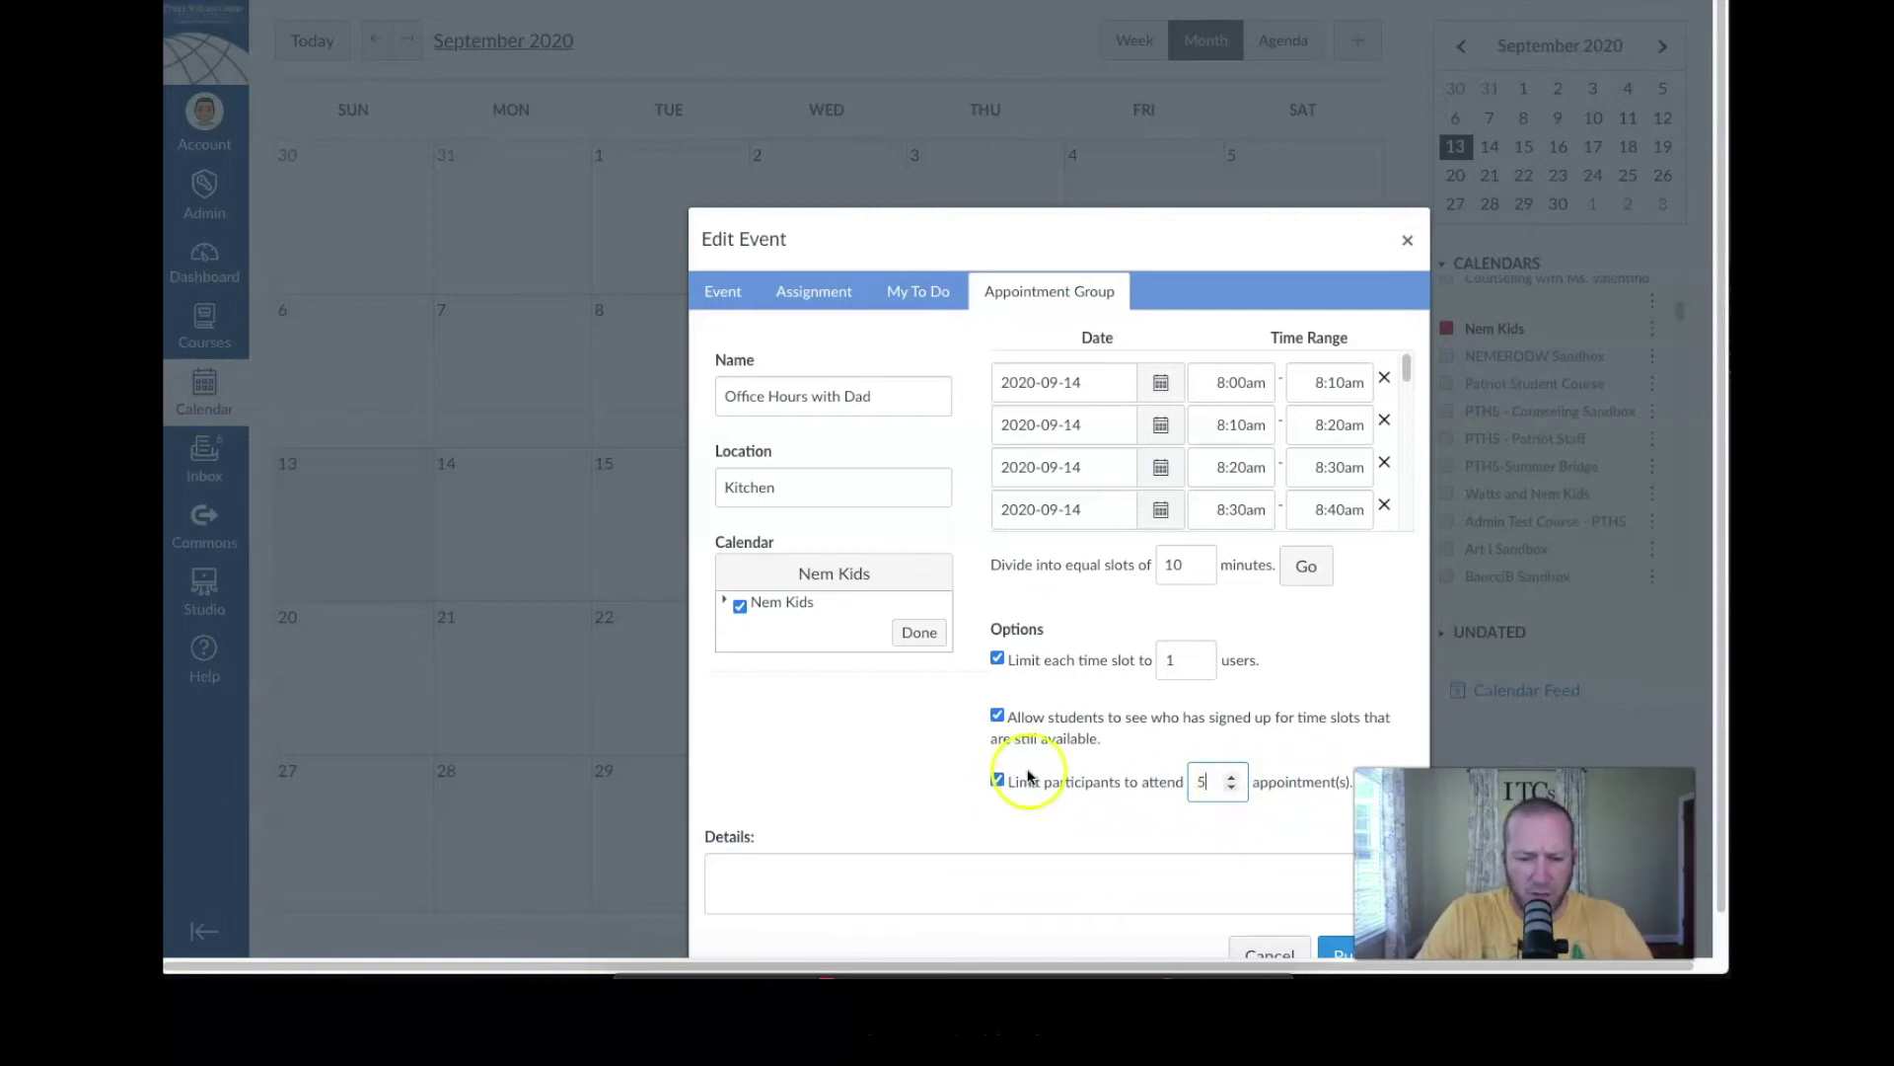
# - Publish the appointment group without adding any details
pyautogui.scroll(-1, 1021, 780)
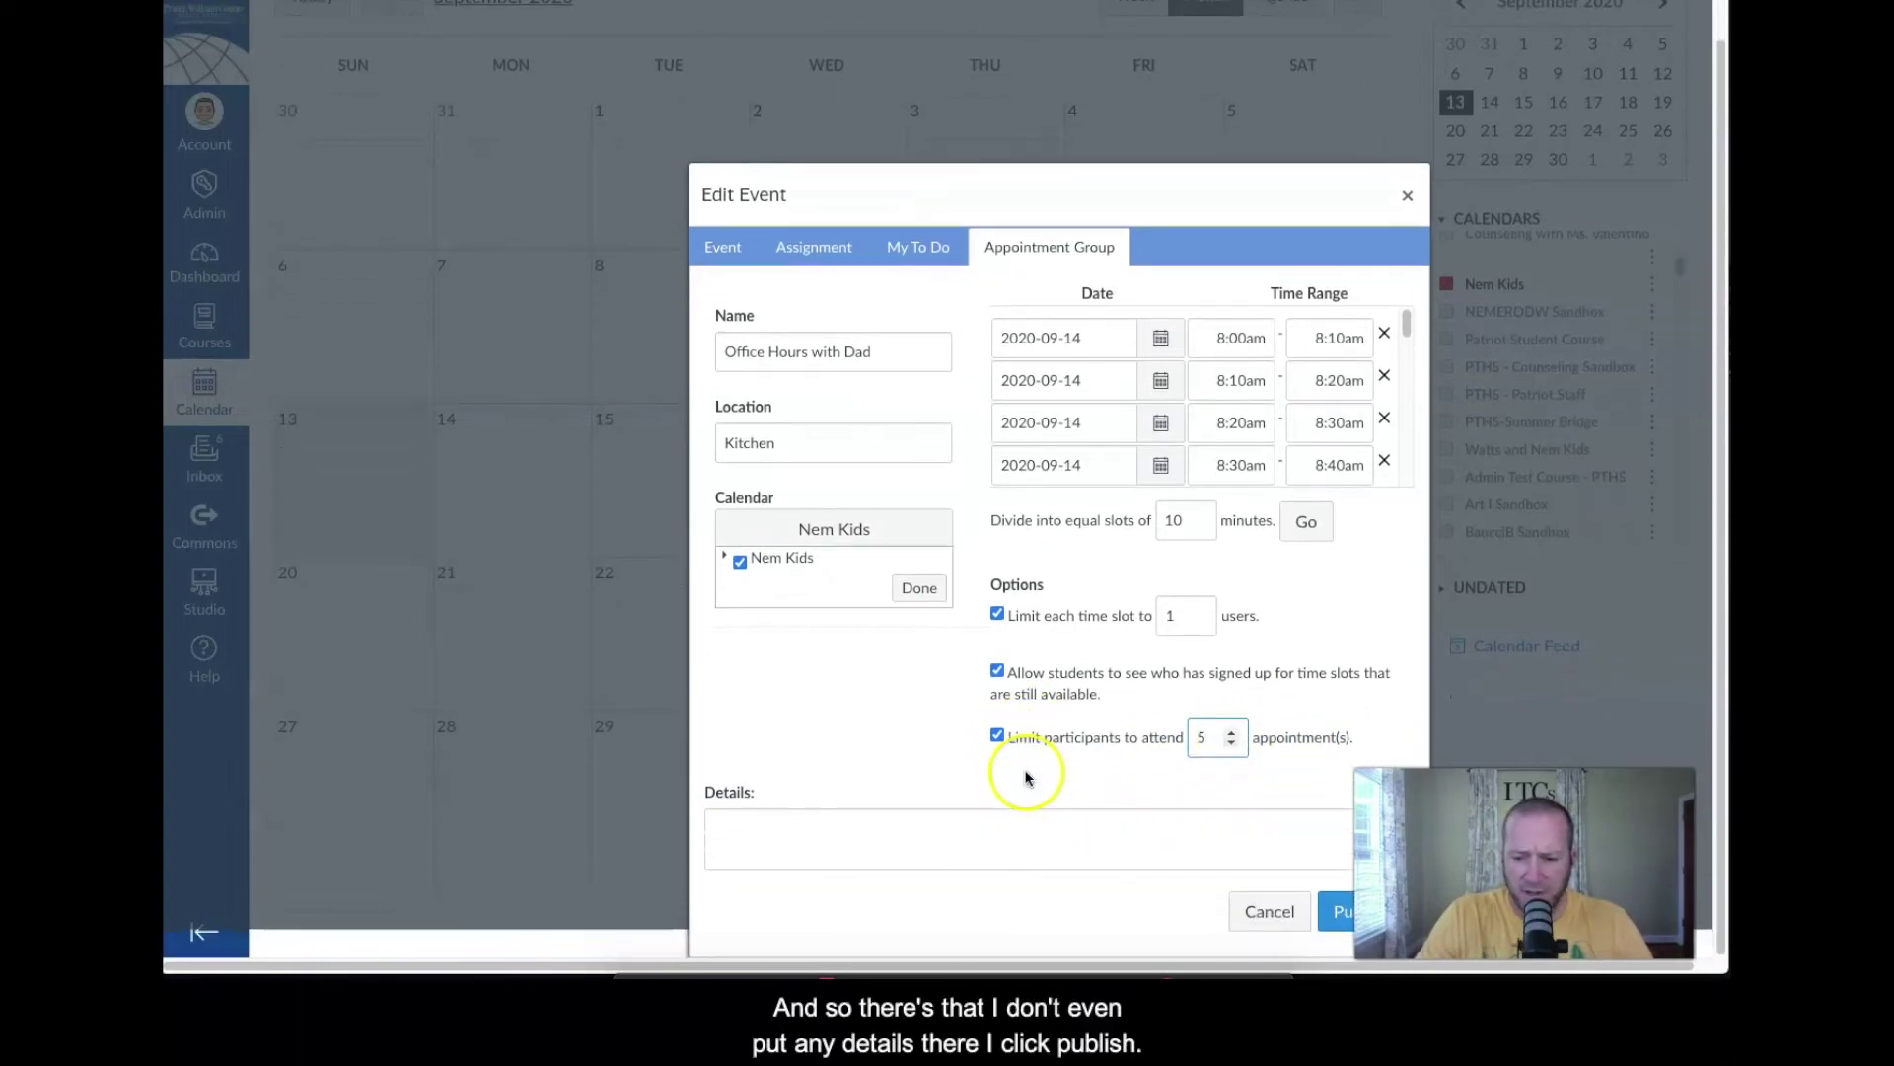
pyautogui.click(1338, 910)
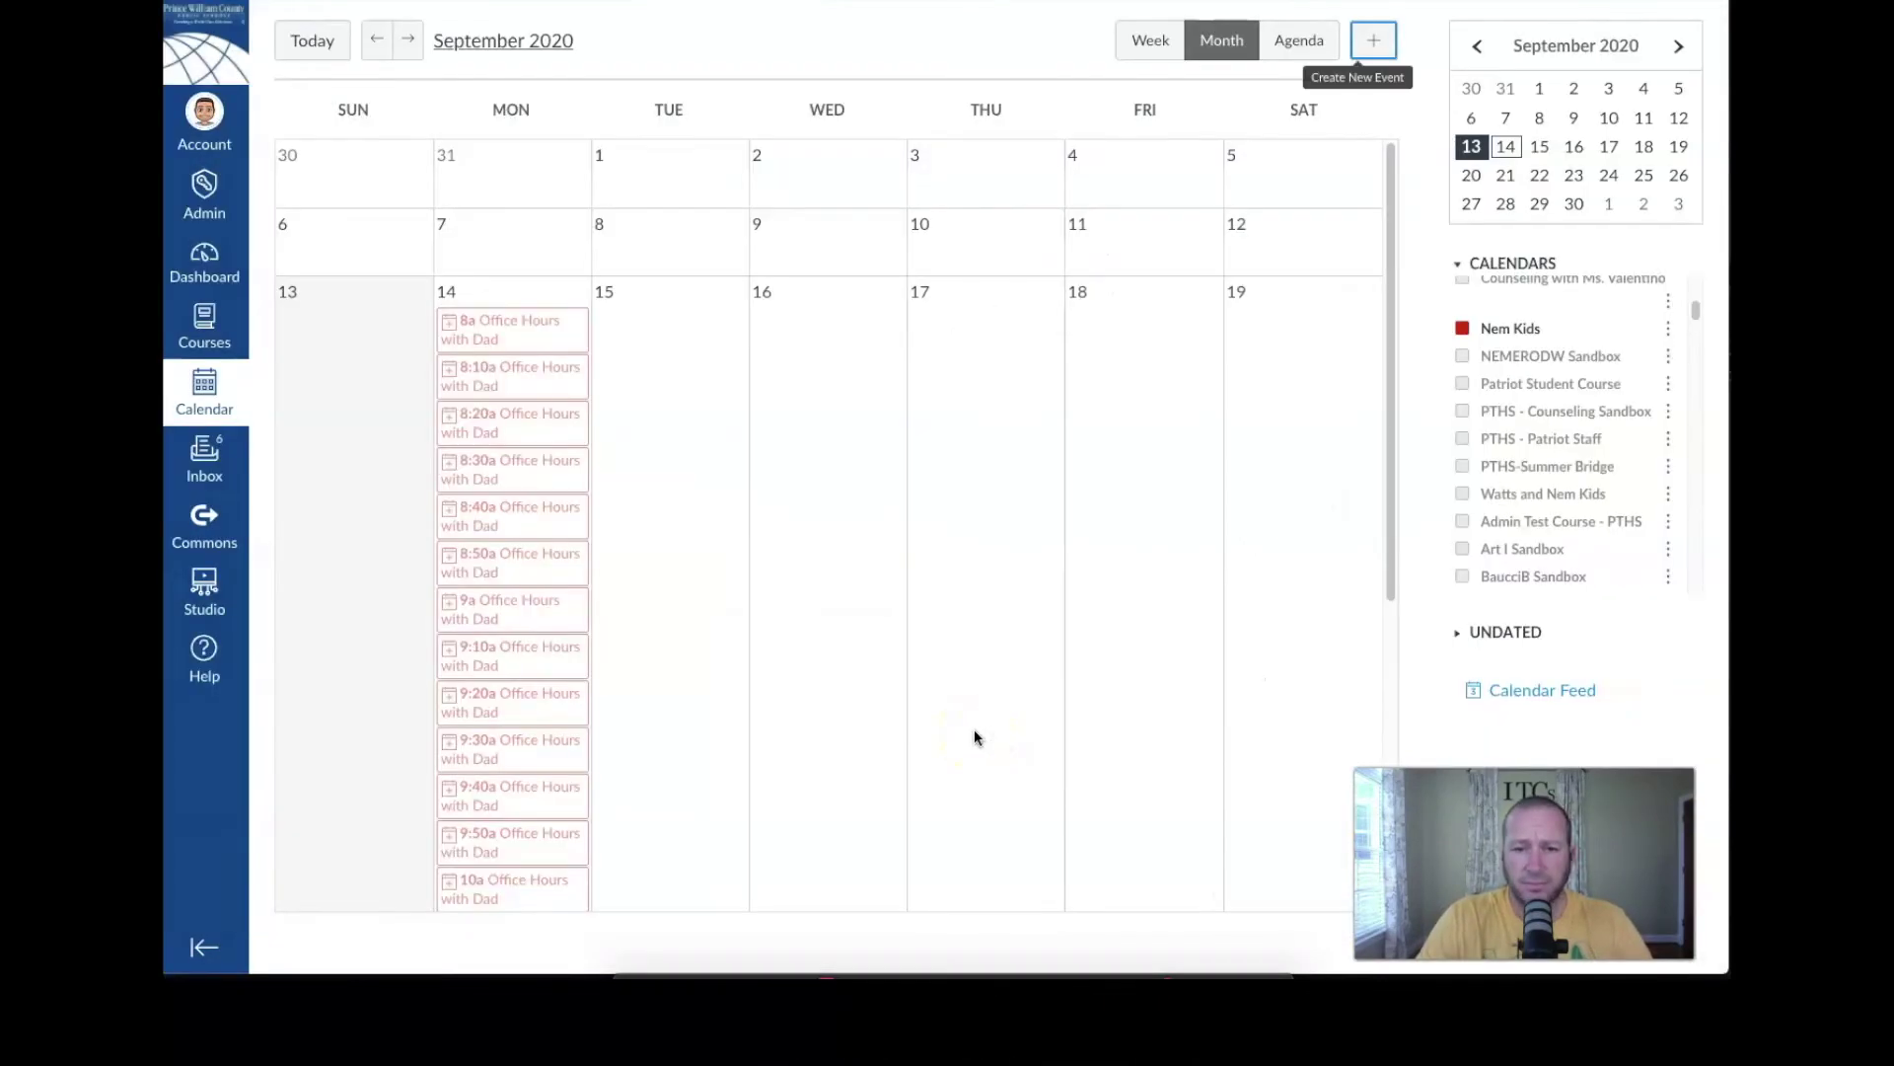
pyautogui.click(977, 730)
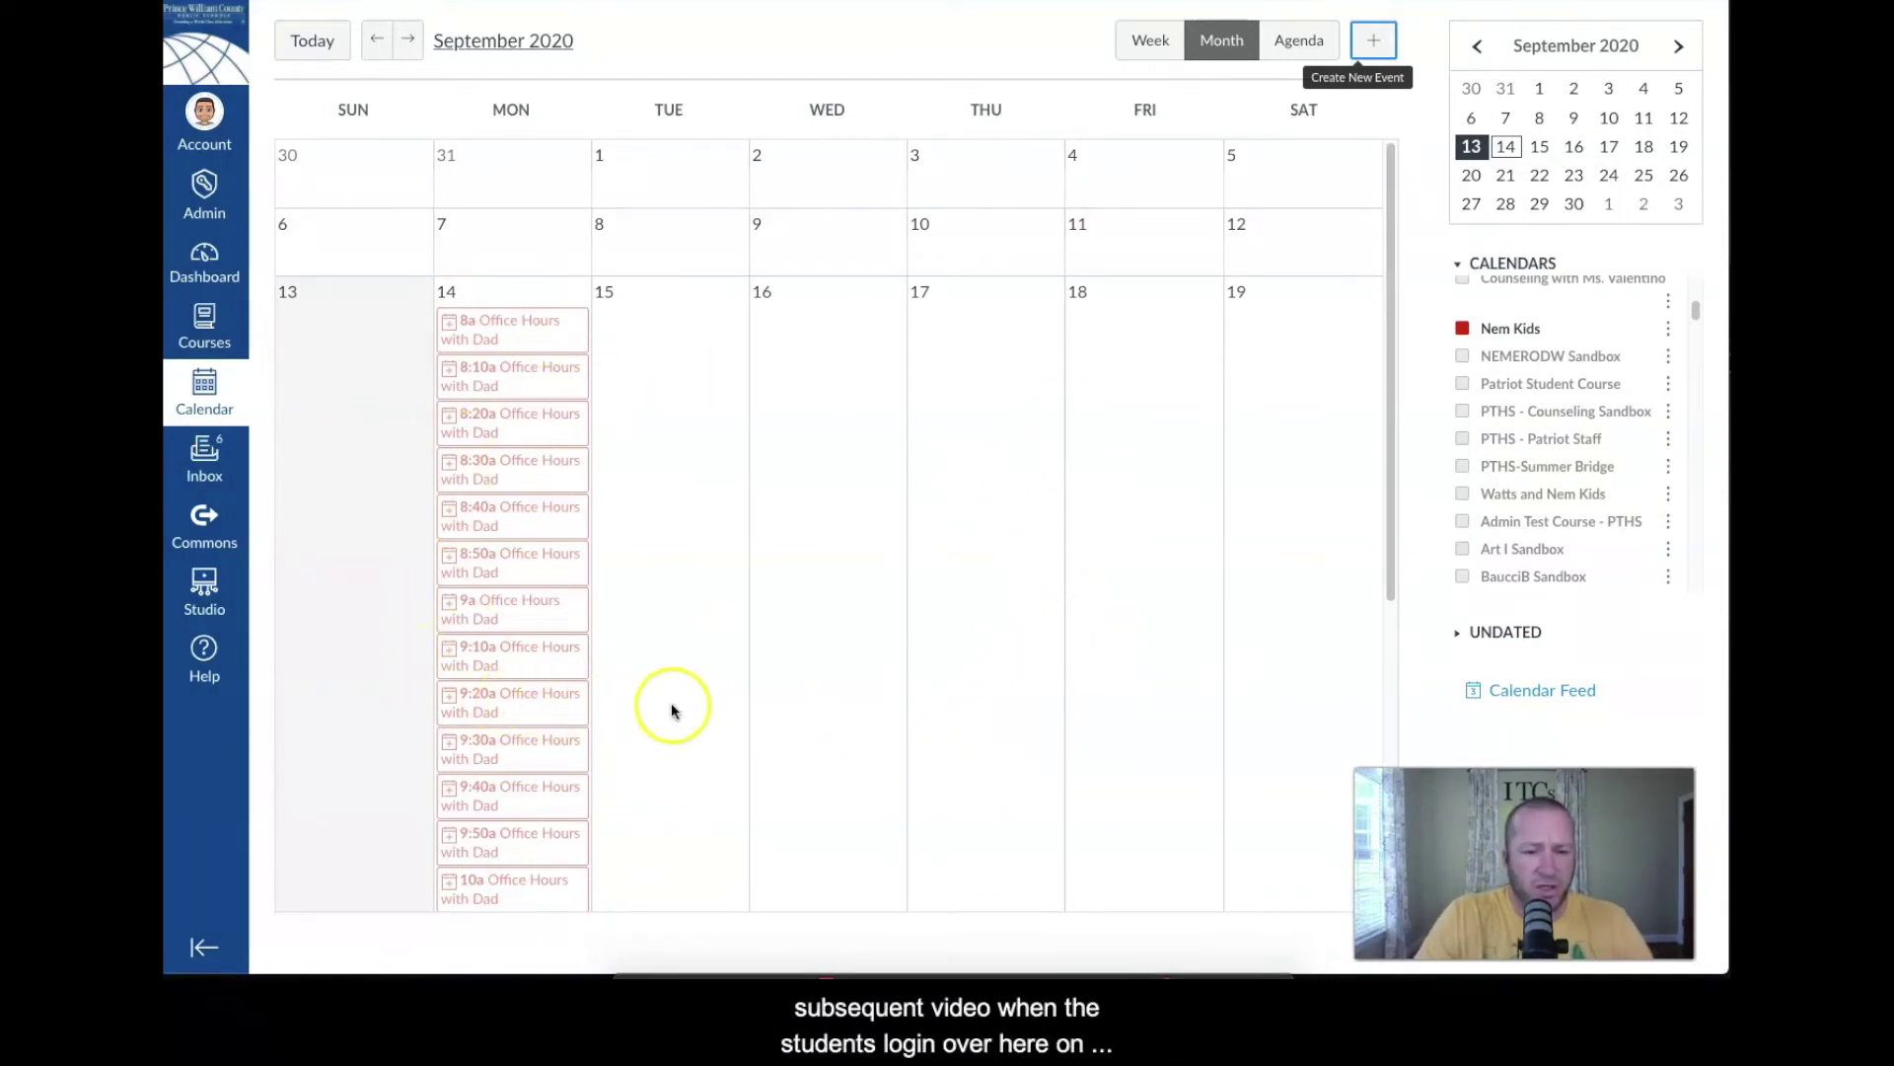
# - Reload the calendar and open the reserved 9:50am office hours slot on September 14 to view its attendee and comments
pyautogui.scroll(5, 1513, 326)
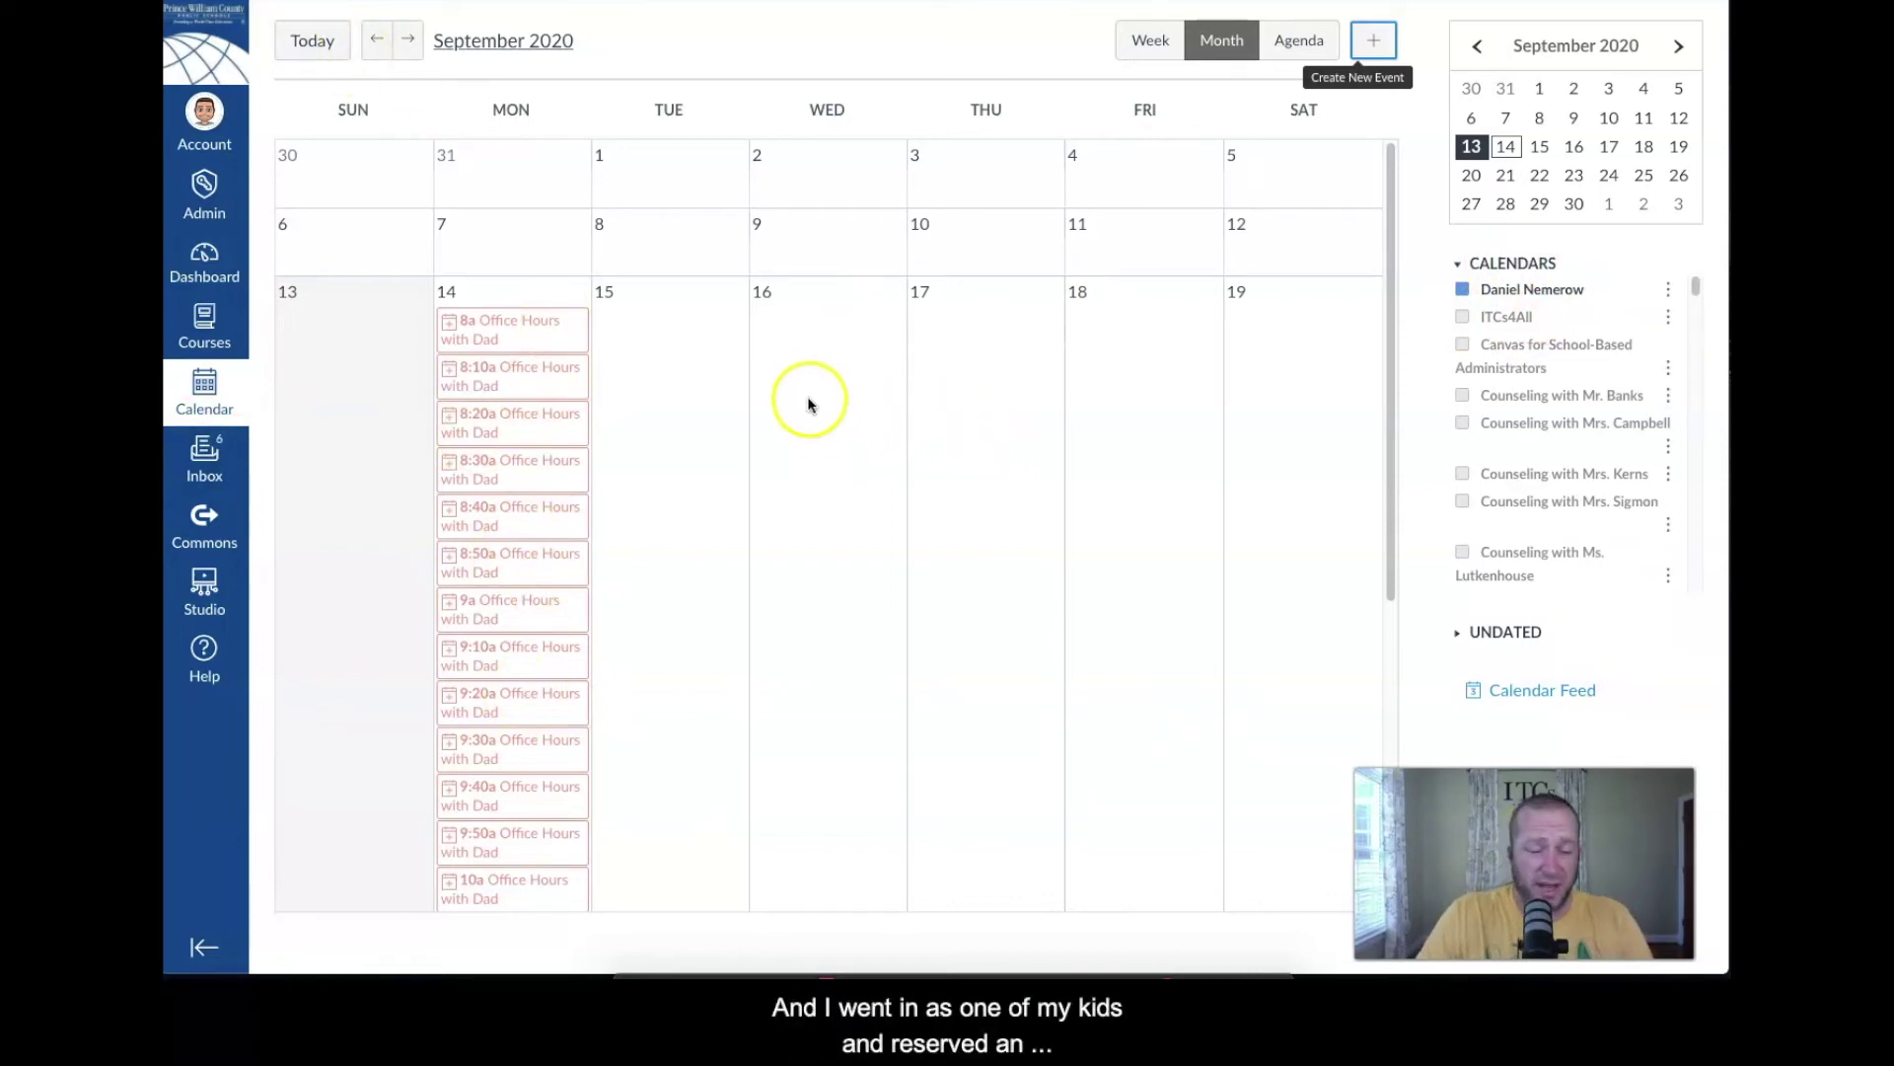
pyautogui.scroll(-5, 529, 512)
pyautogui.scroll(3, 533, 510)
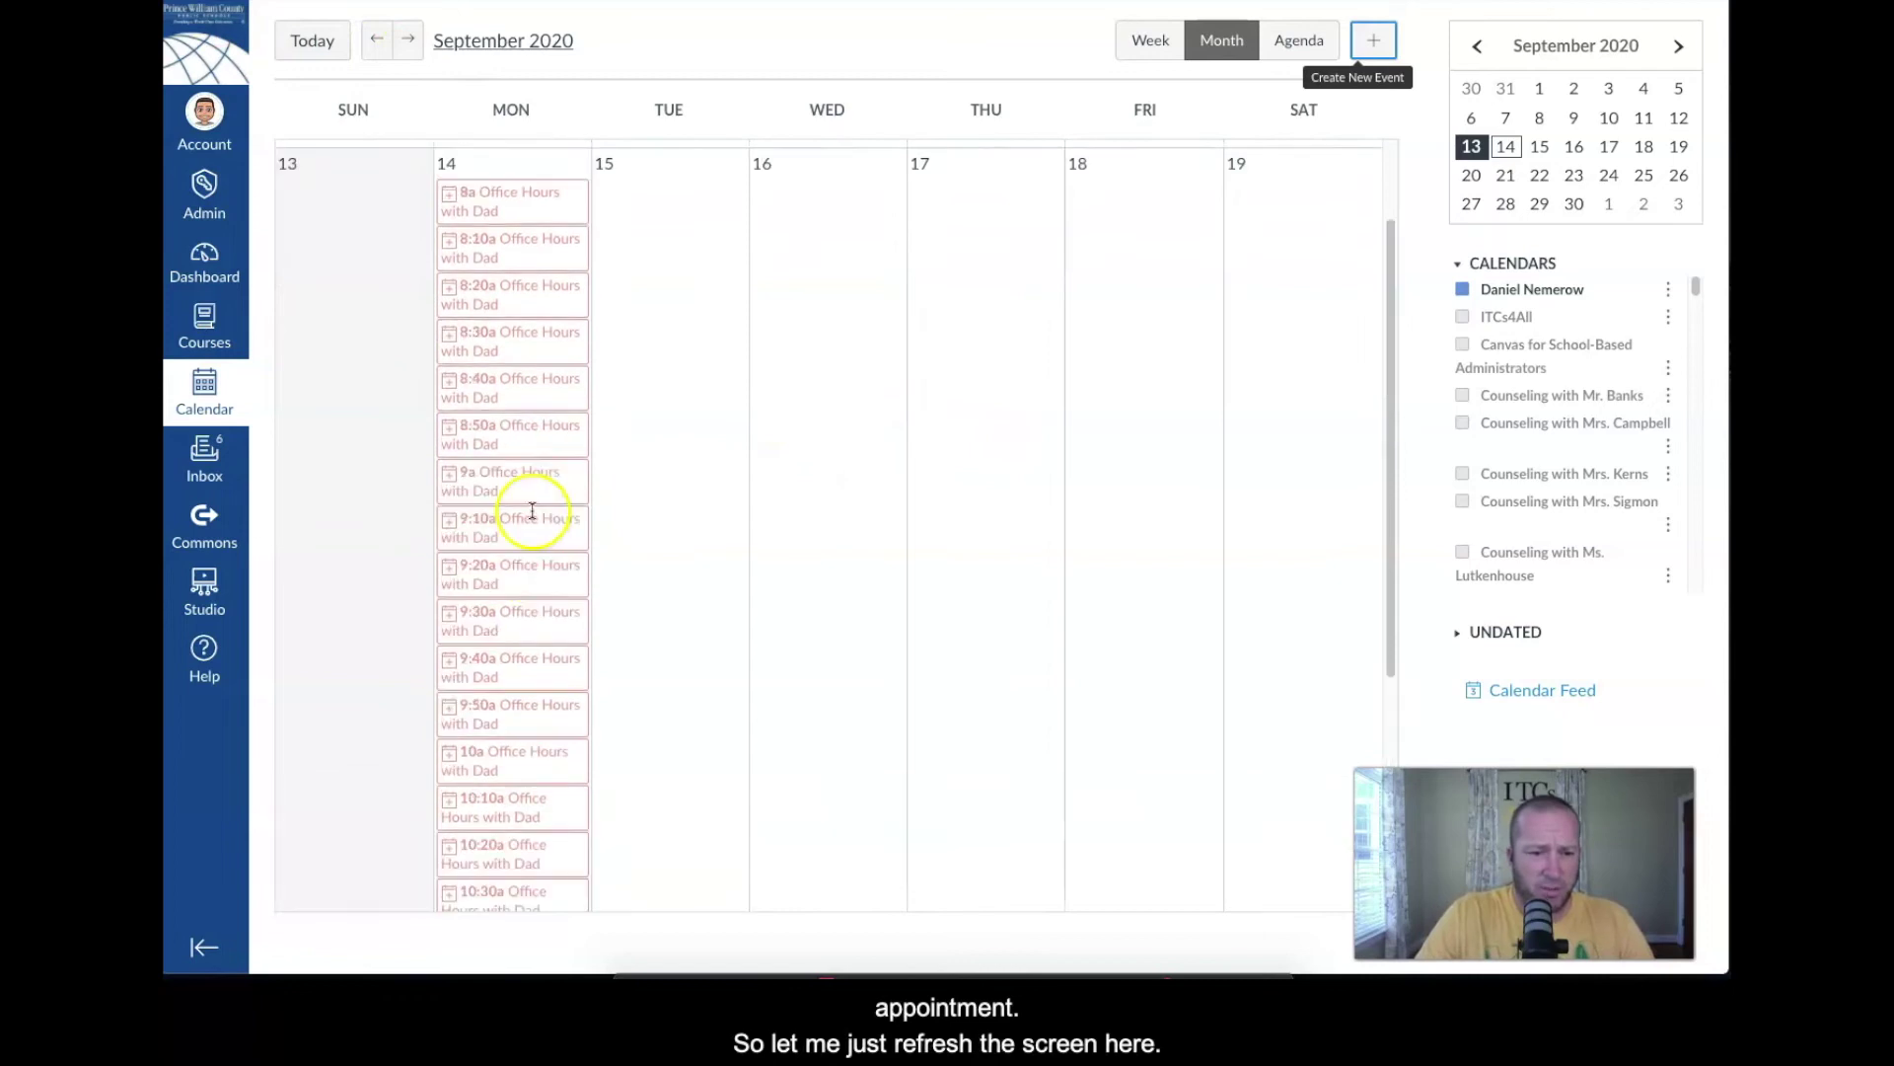
pyautogui.scroll(2, 533, 511)
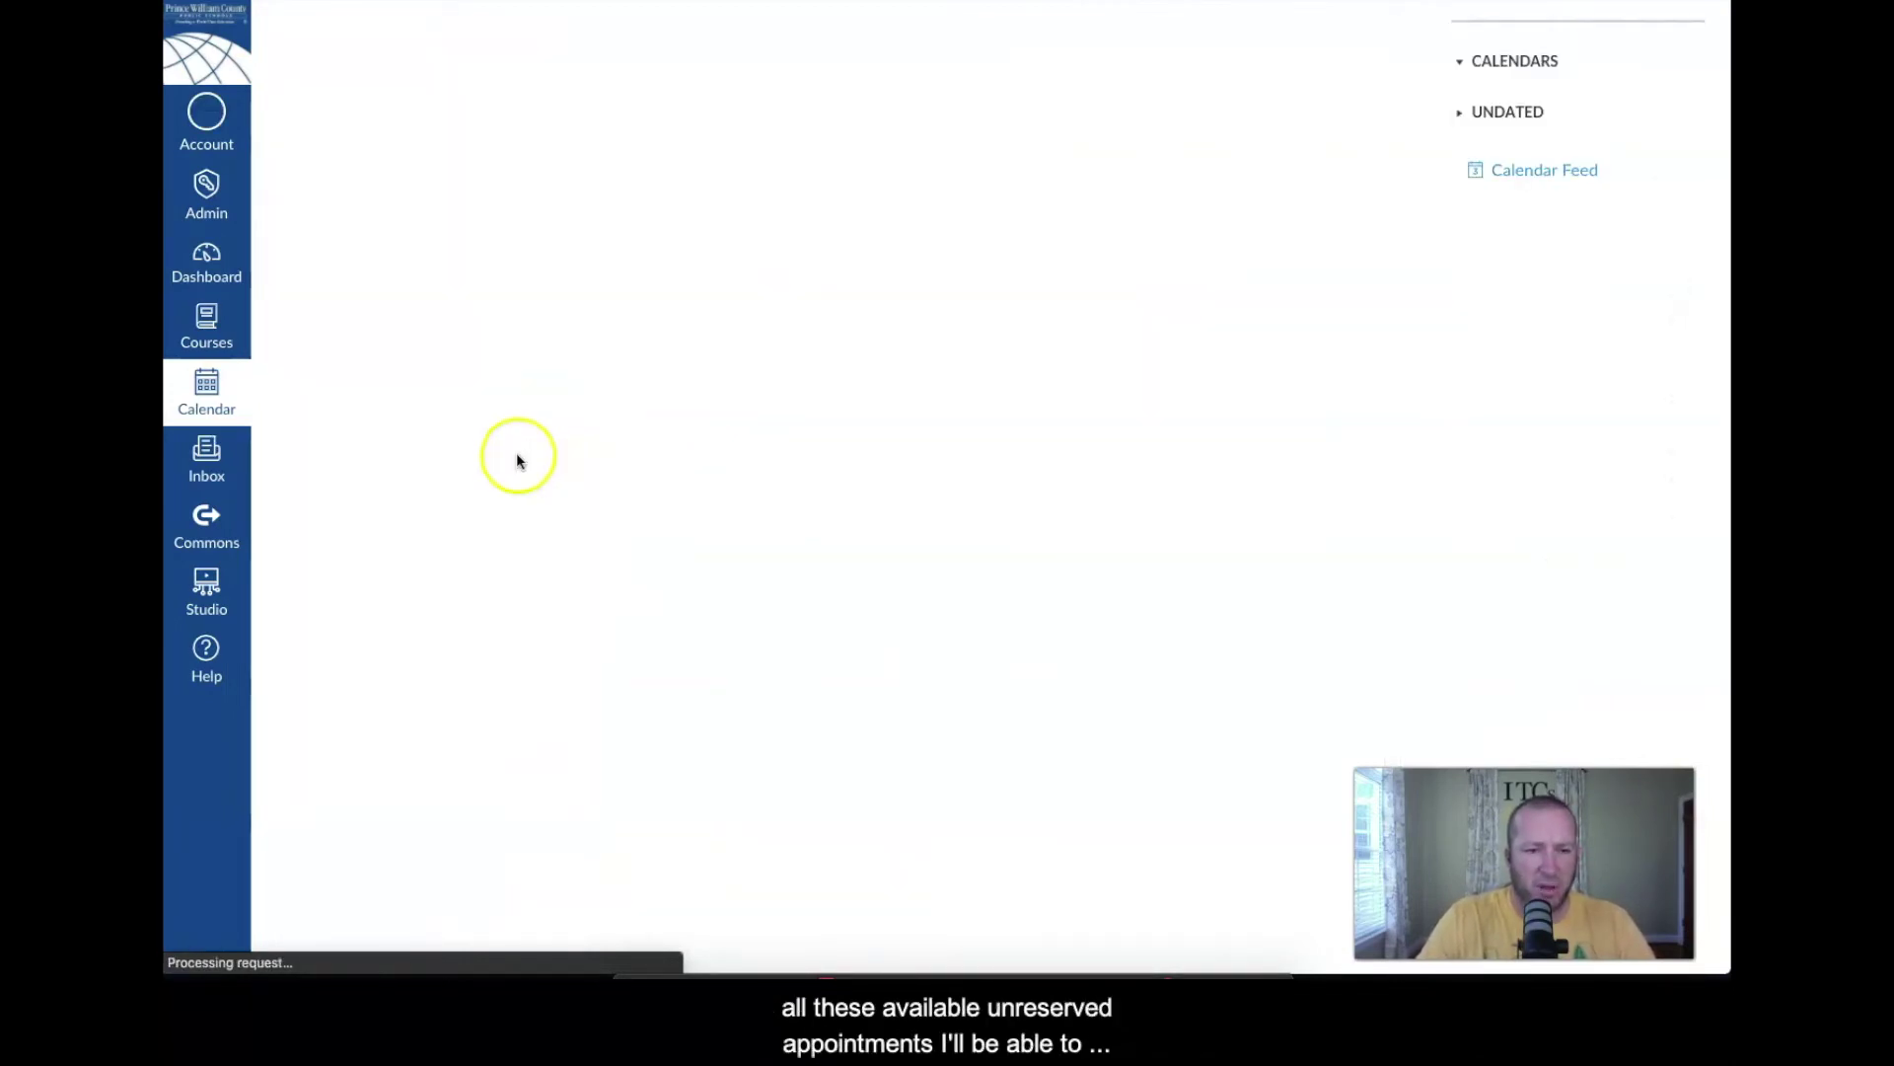
pyautogui.scroll(-2, 528, 426)
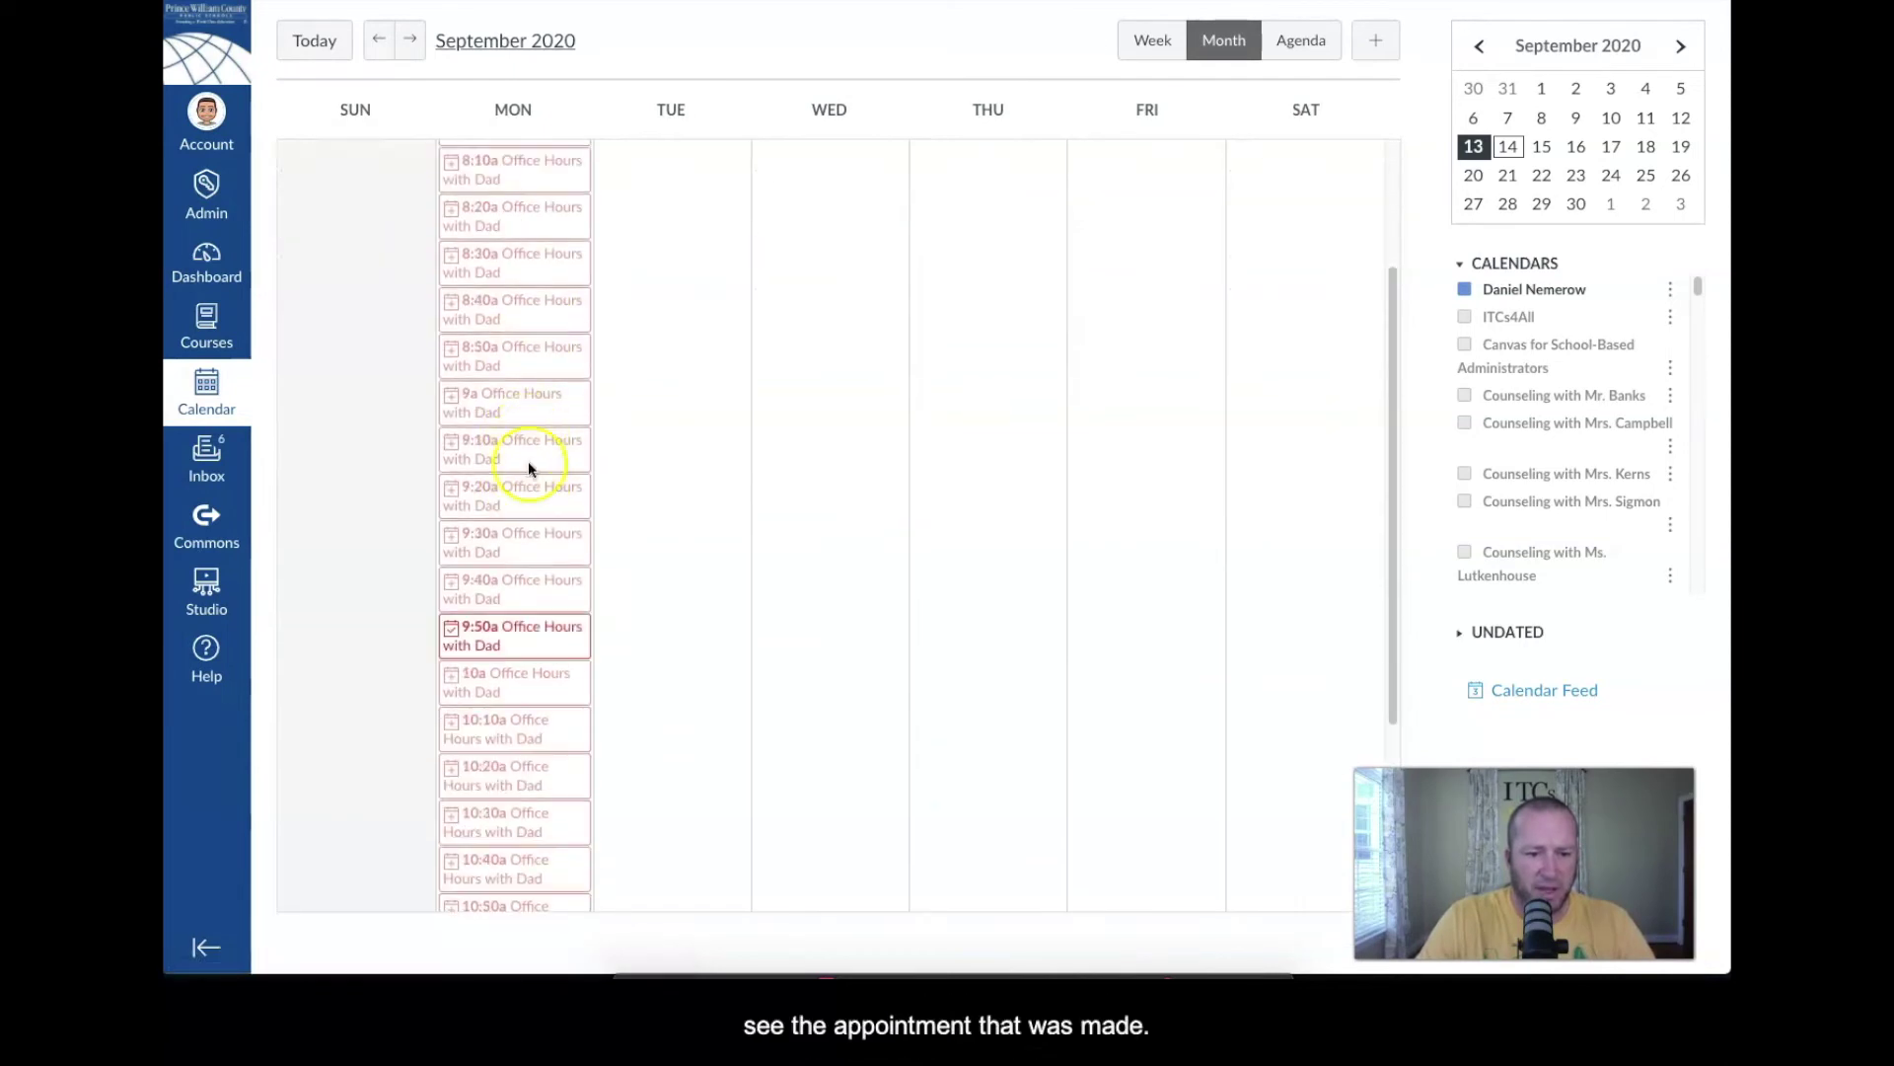
pyautogui.click(511, 633)
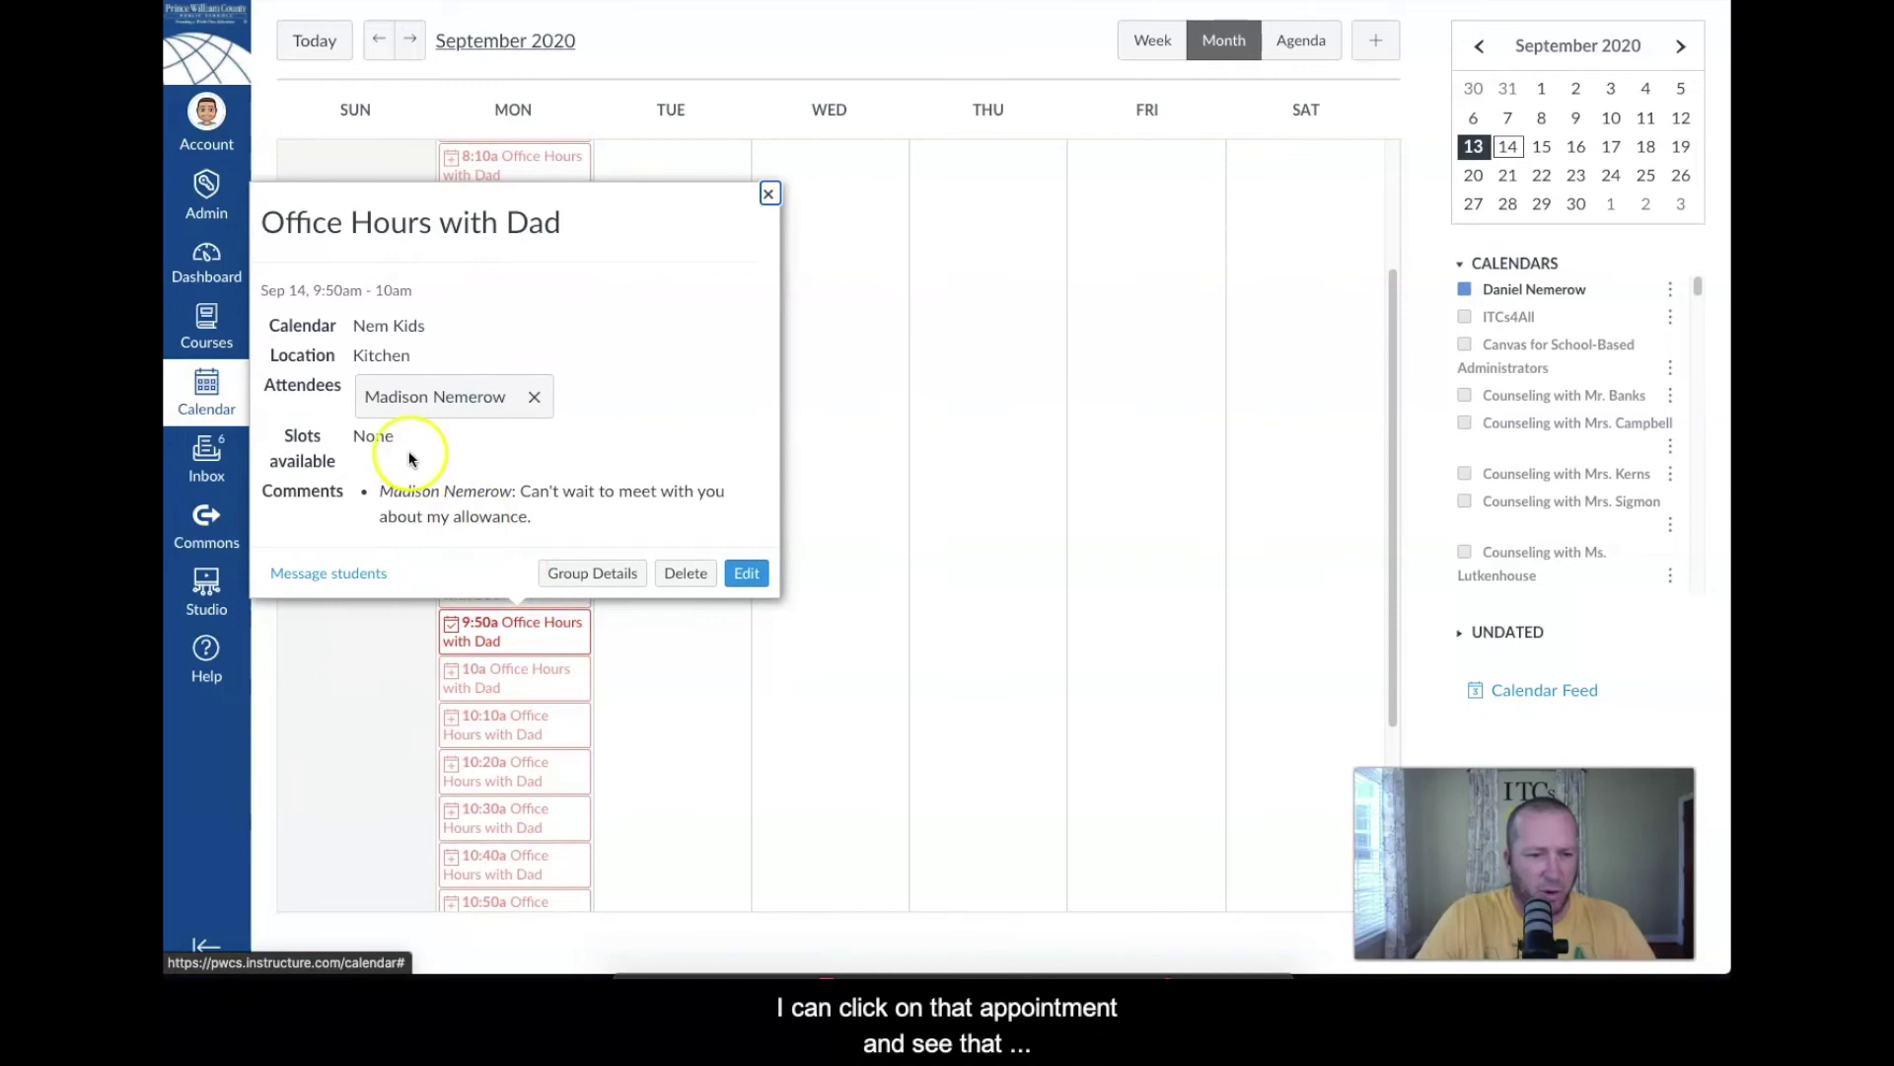